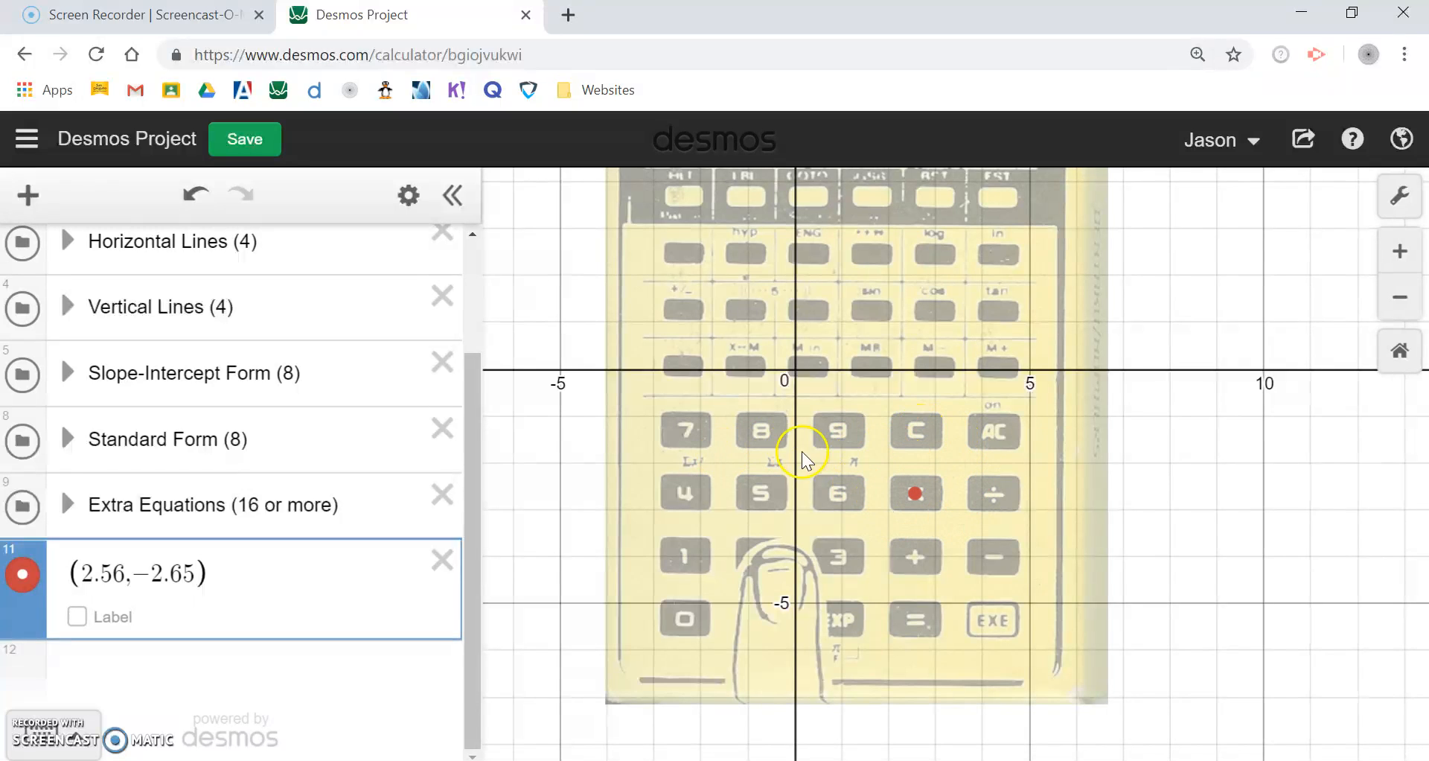
Enter the expression (y+2.65)/(x−2.56) on a new line, using the coordinates of the point on the calculator image's multiplication key
scroll(955, 495, "down", 1)
scroll(955, 496, "down", 2)
scroll(964, 488, "up", 6)
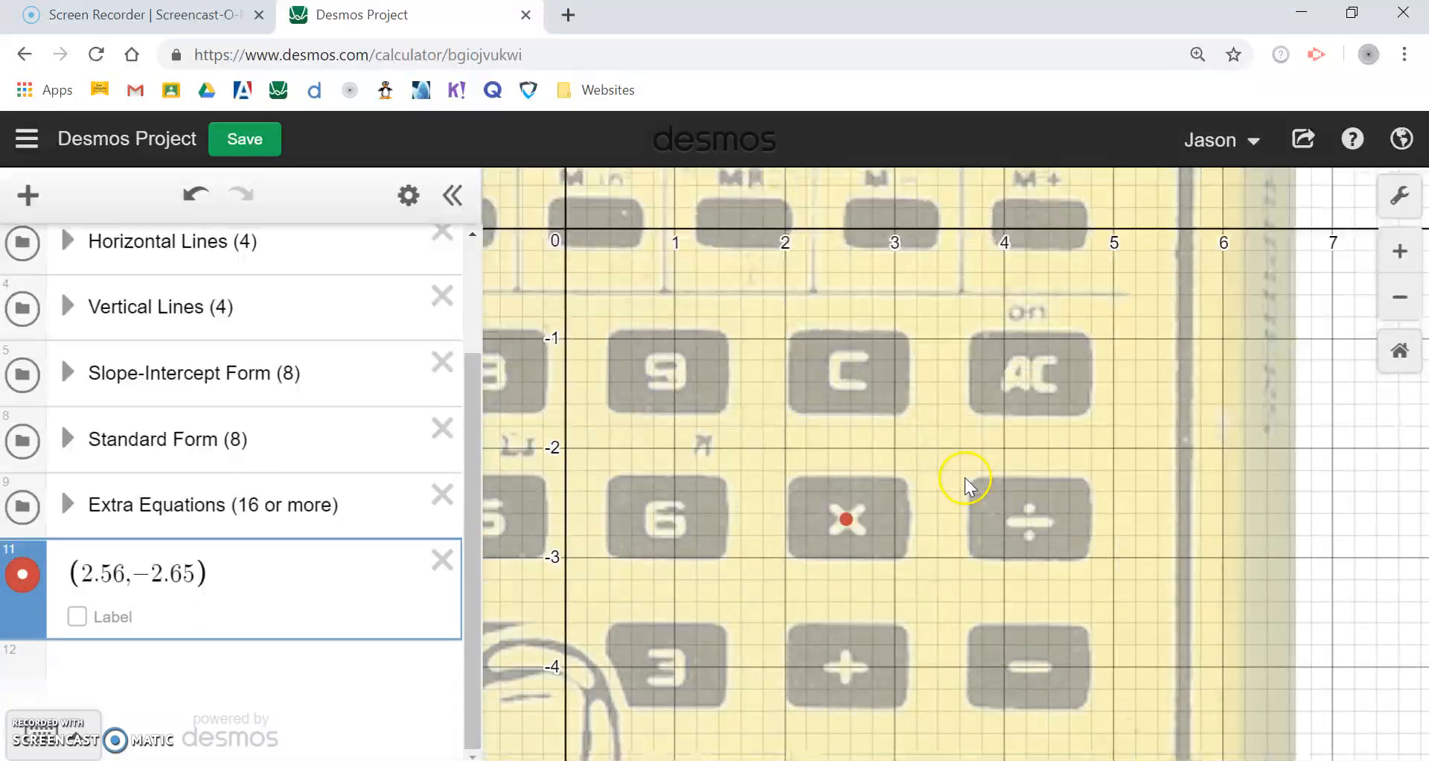
left_click_drag(848, 519, 996, 309)
scroll(996, 309, "up", 1)
left_click_drag(728, 391, 735, 428)
left_click(932, 369)
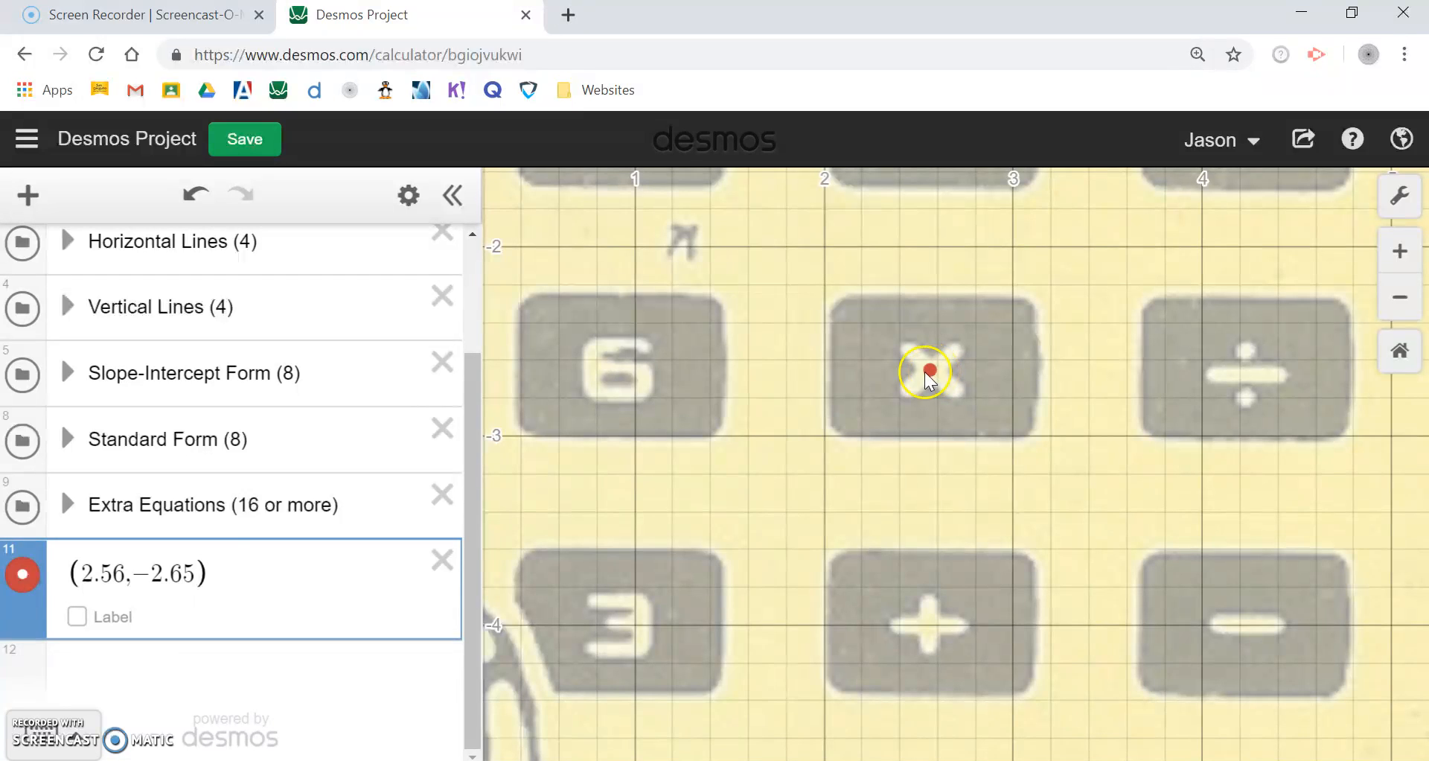
left_click(132, 668)
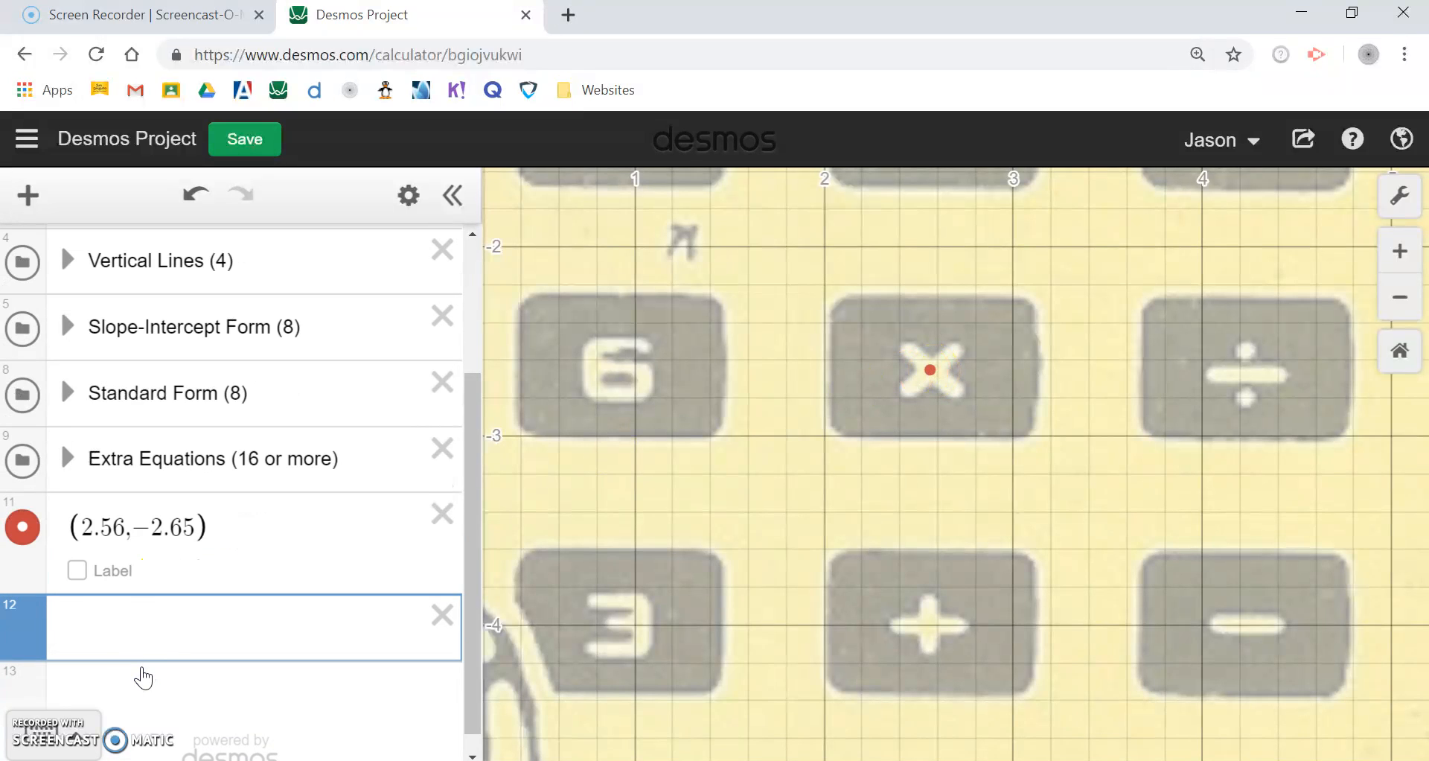
type("(y+2.65")
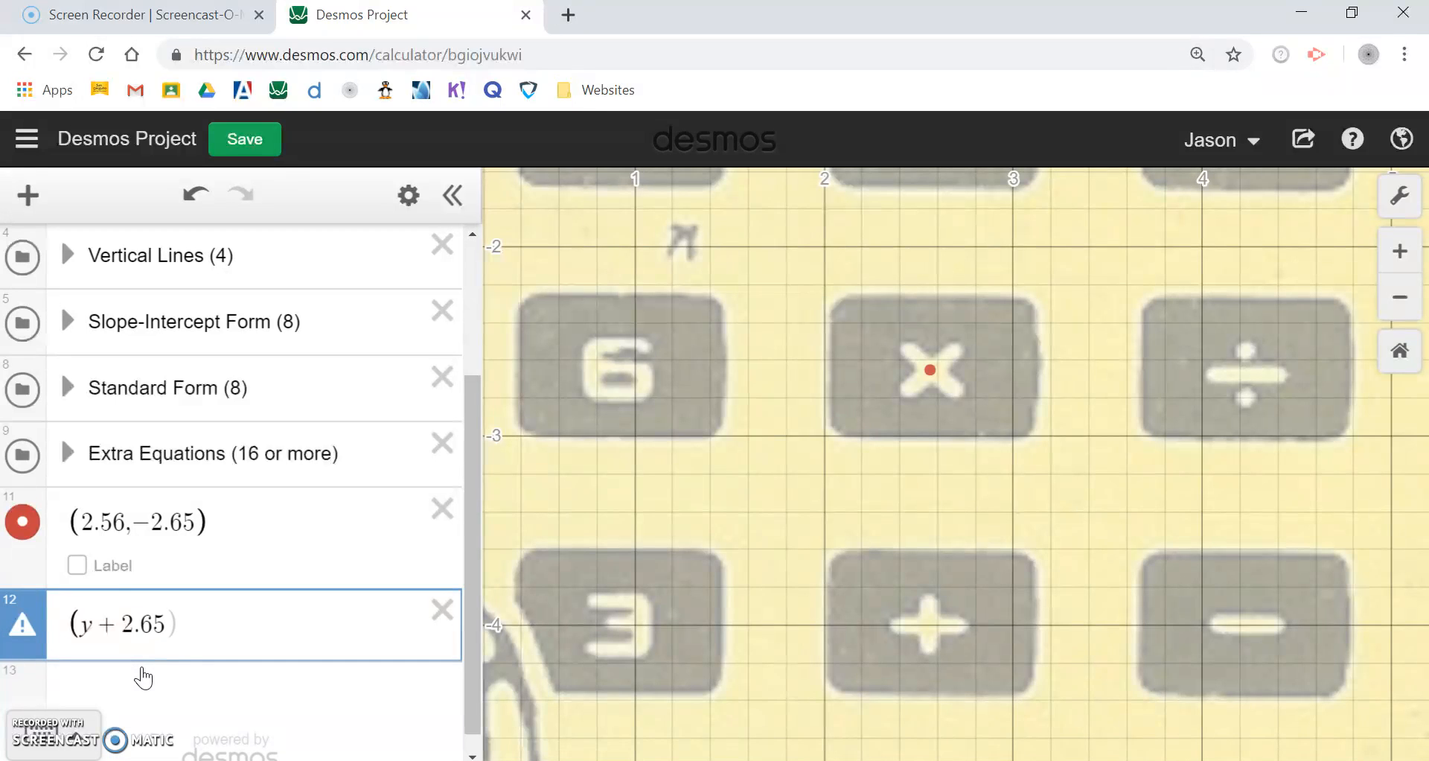
type("/x-")
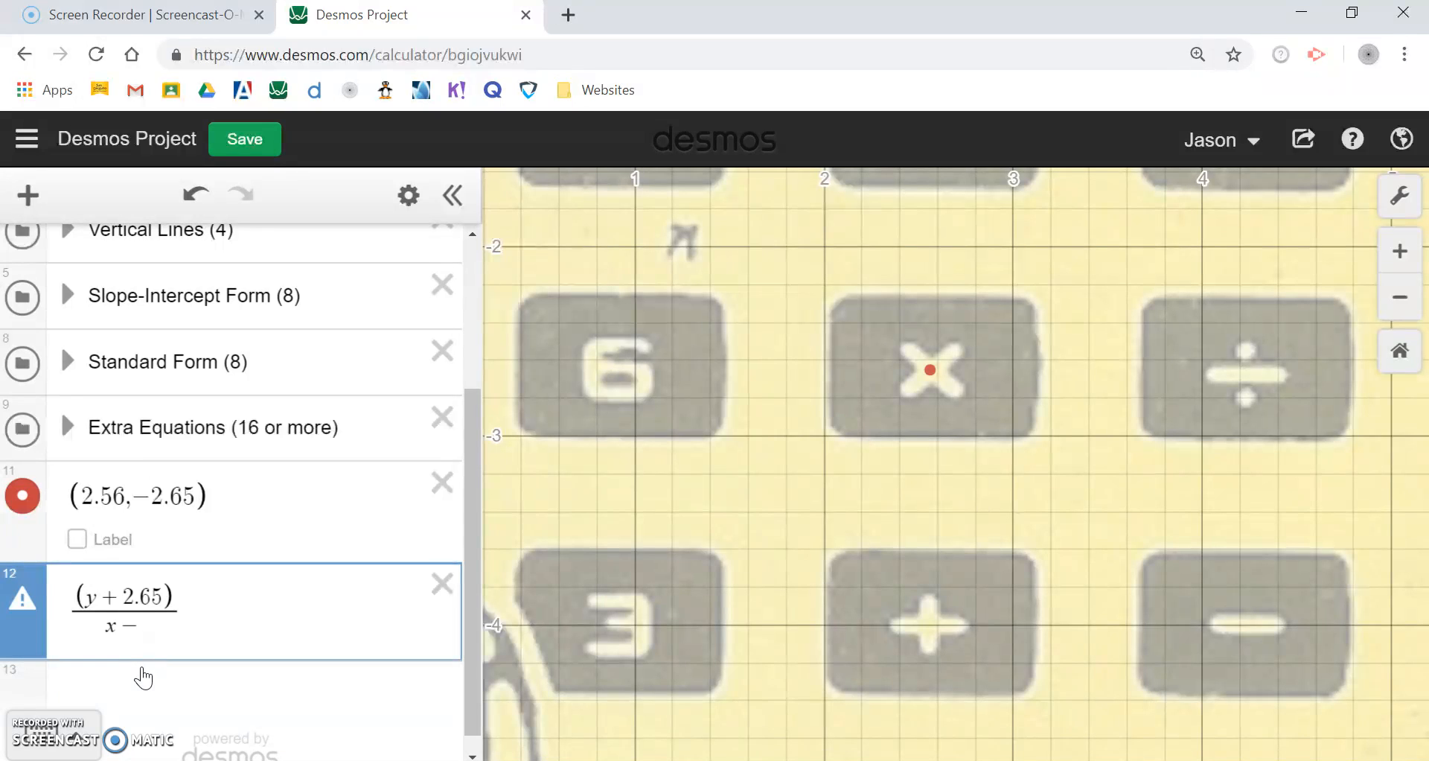
type("2.56")
Turn the fraction into the slope formula m = (y+2.65)/(x−2.56), with parentheses around the denominator
left_click(72, 609)
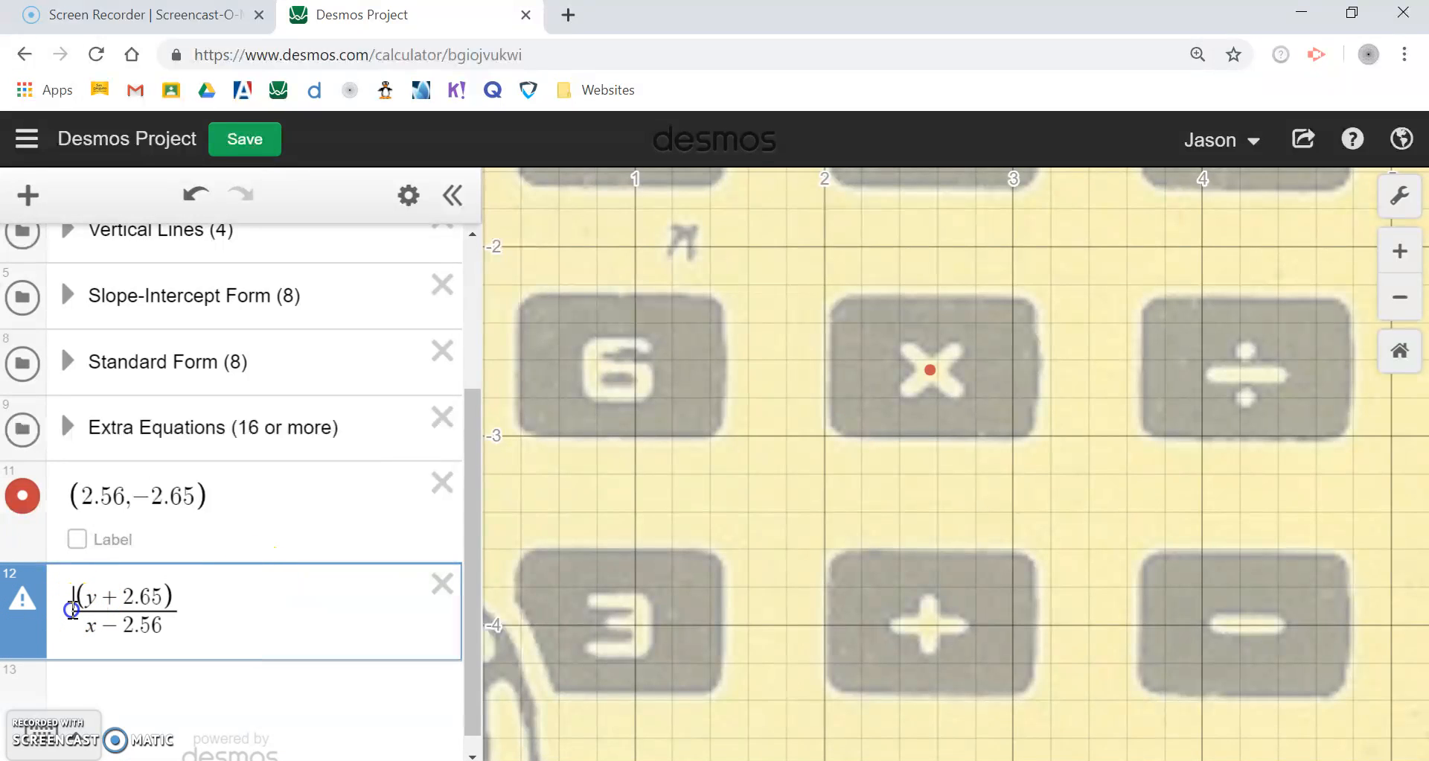
left_click(91, 611)
type("m=")
key("BackSpace")
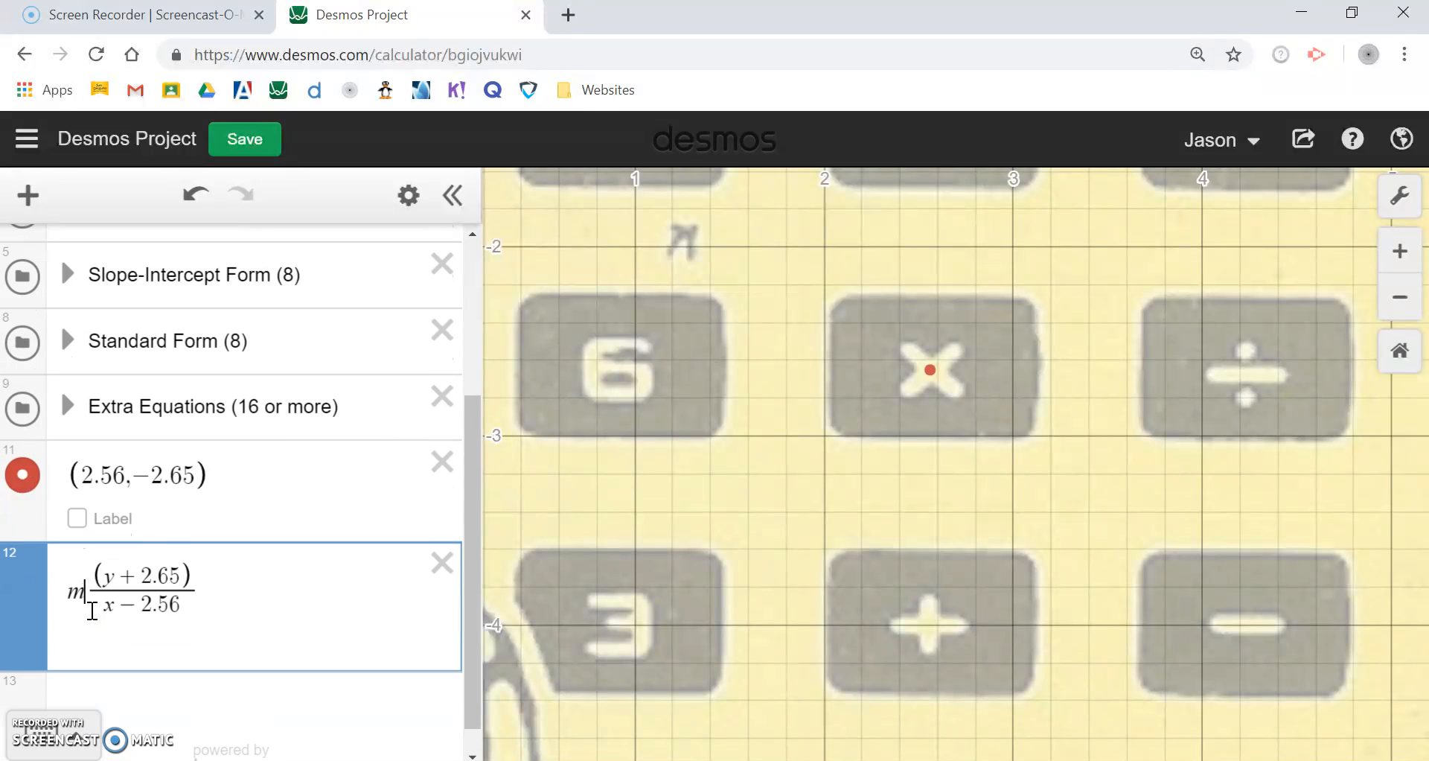
type("=")
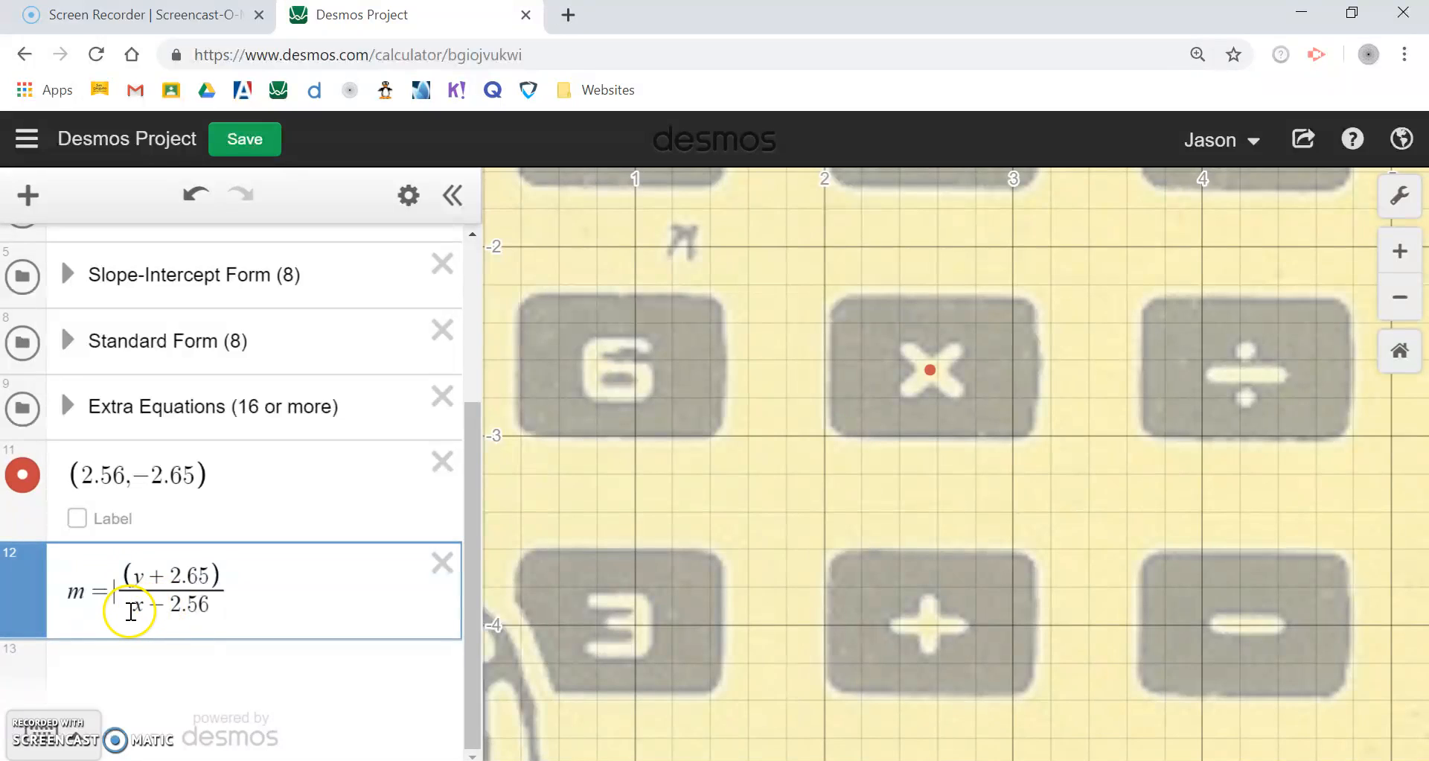
double_click(137, 605)
type("(")
left_click(239, 606)
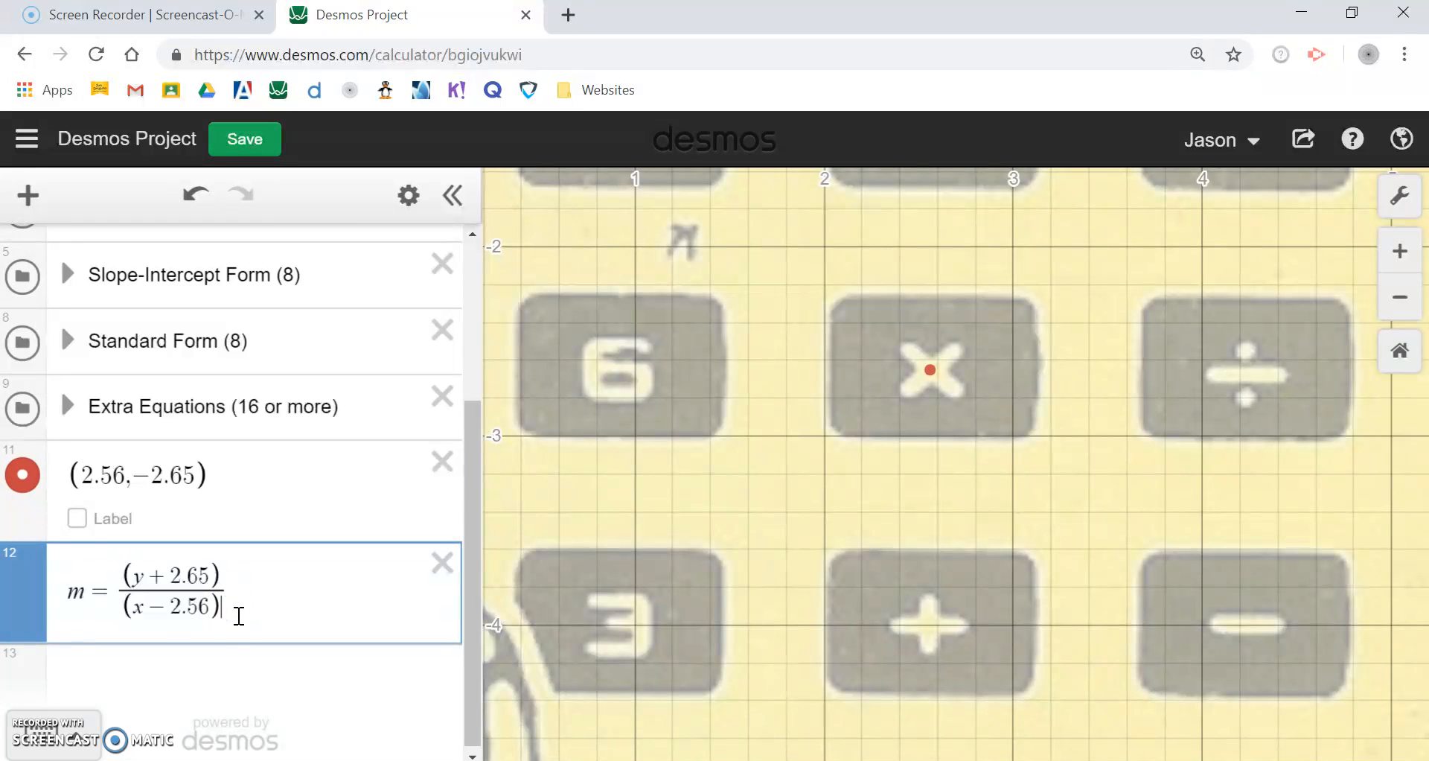
Clear the fraction by moving (x−2.56) next to m, so the equation reads m(x−2.56) = (y+2.65)
left_click_drag(118, 614, 178, 603)
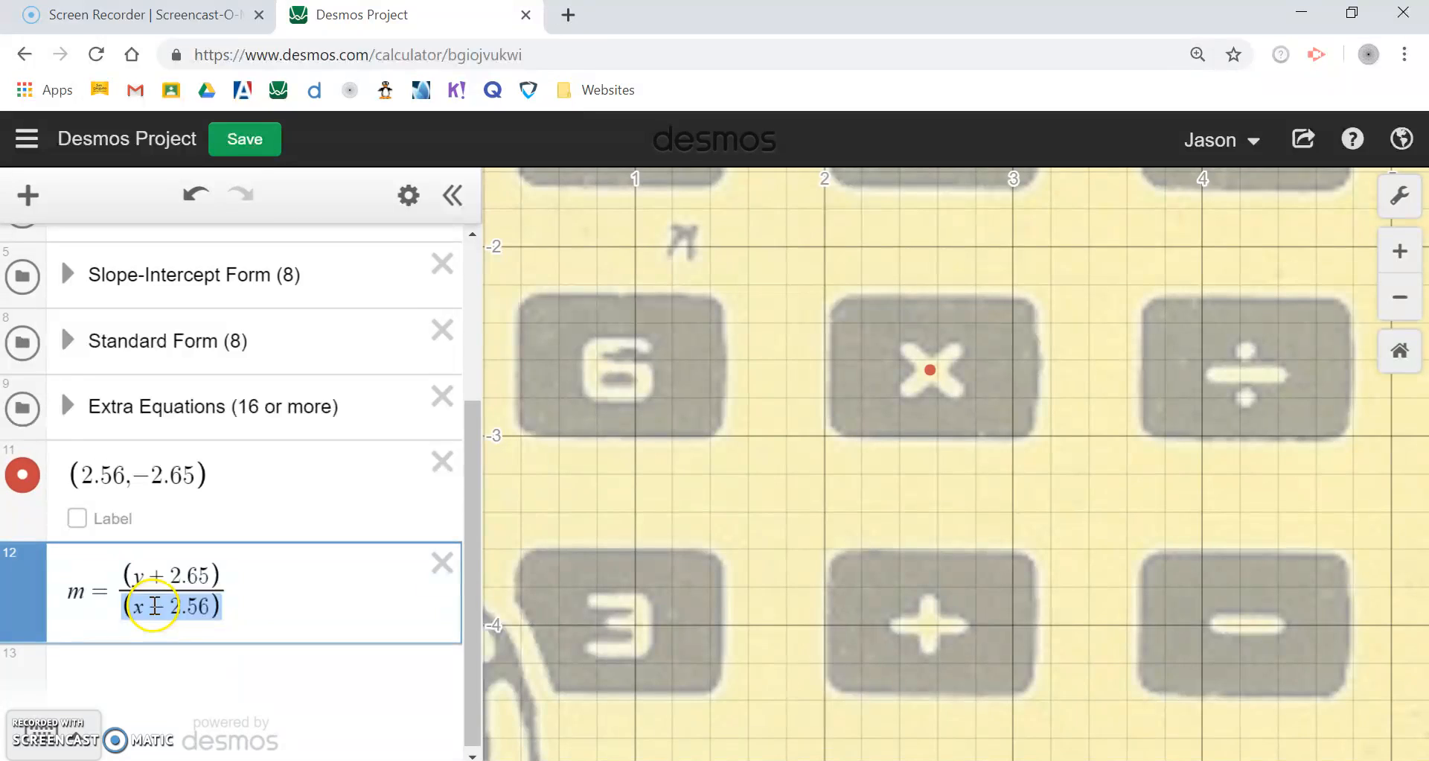
key("BackSpace")
left_click(71, 591)
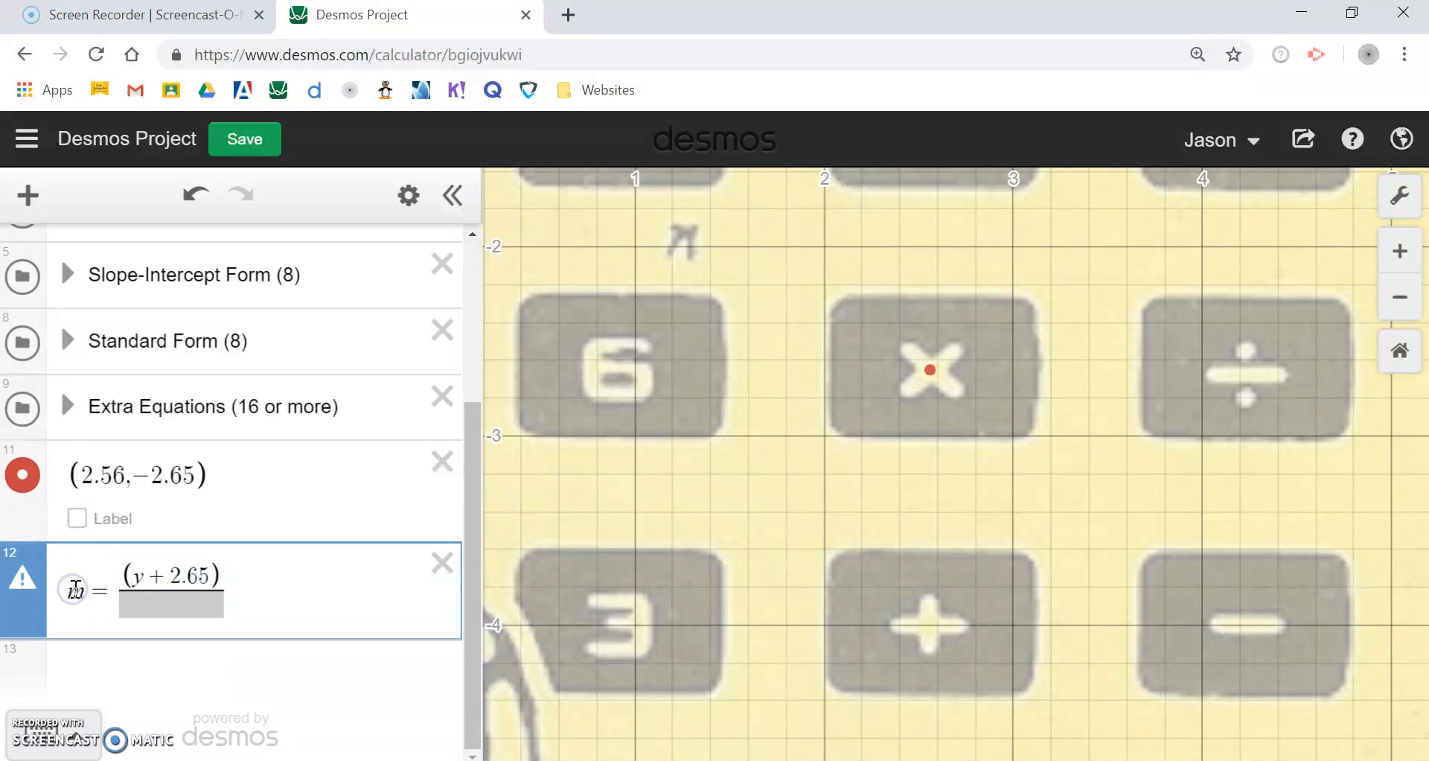
type("(x−2.56)")
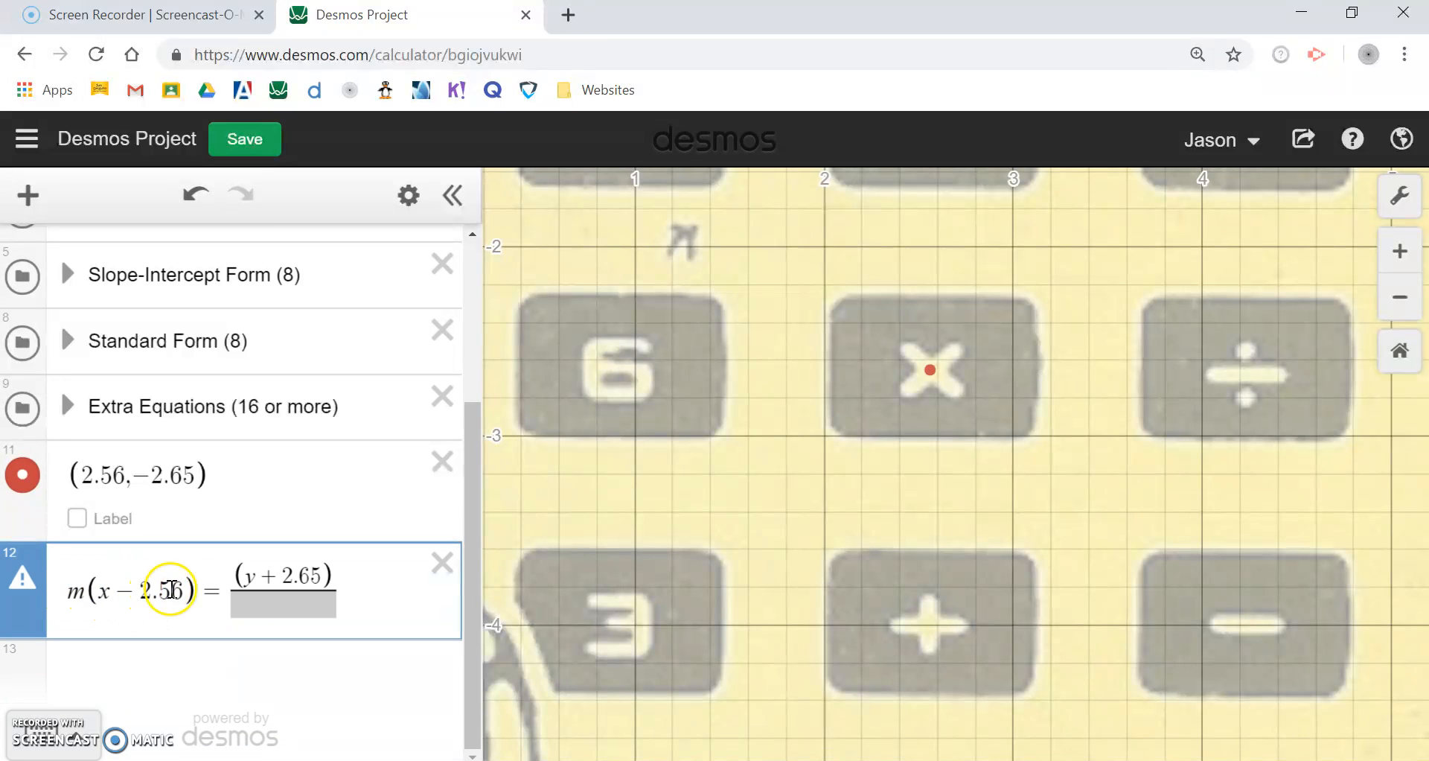
left_click(251, 604)
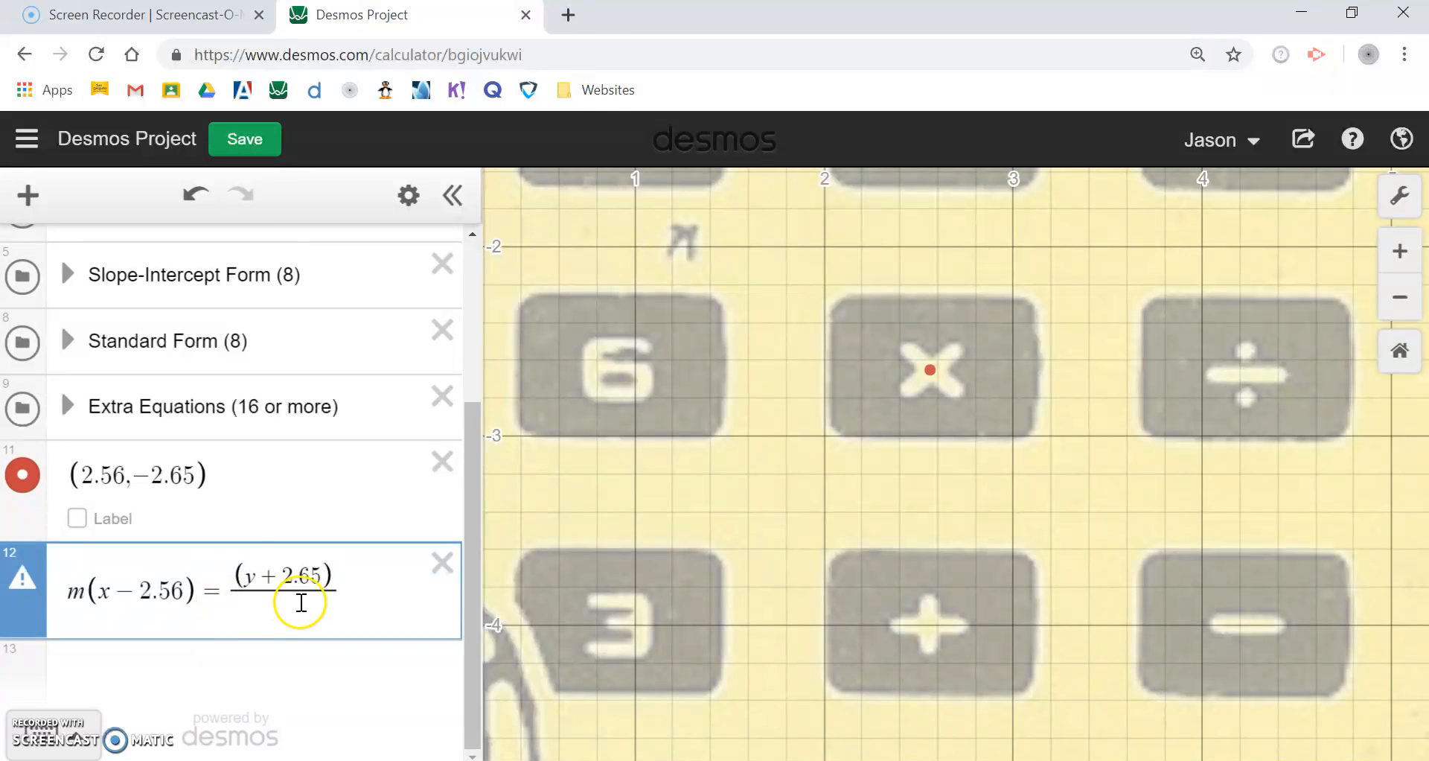
left_click_drag(225, 575, 314, 571)
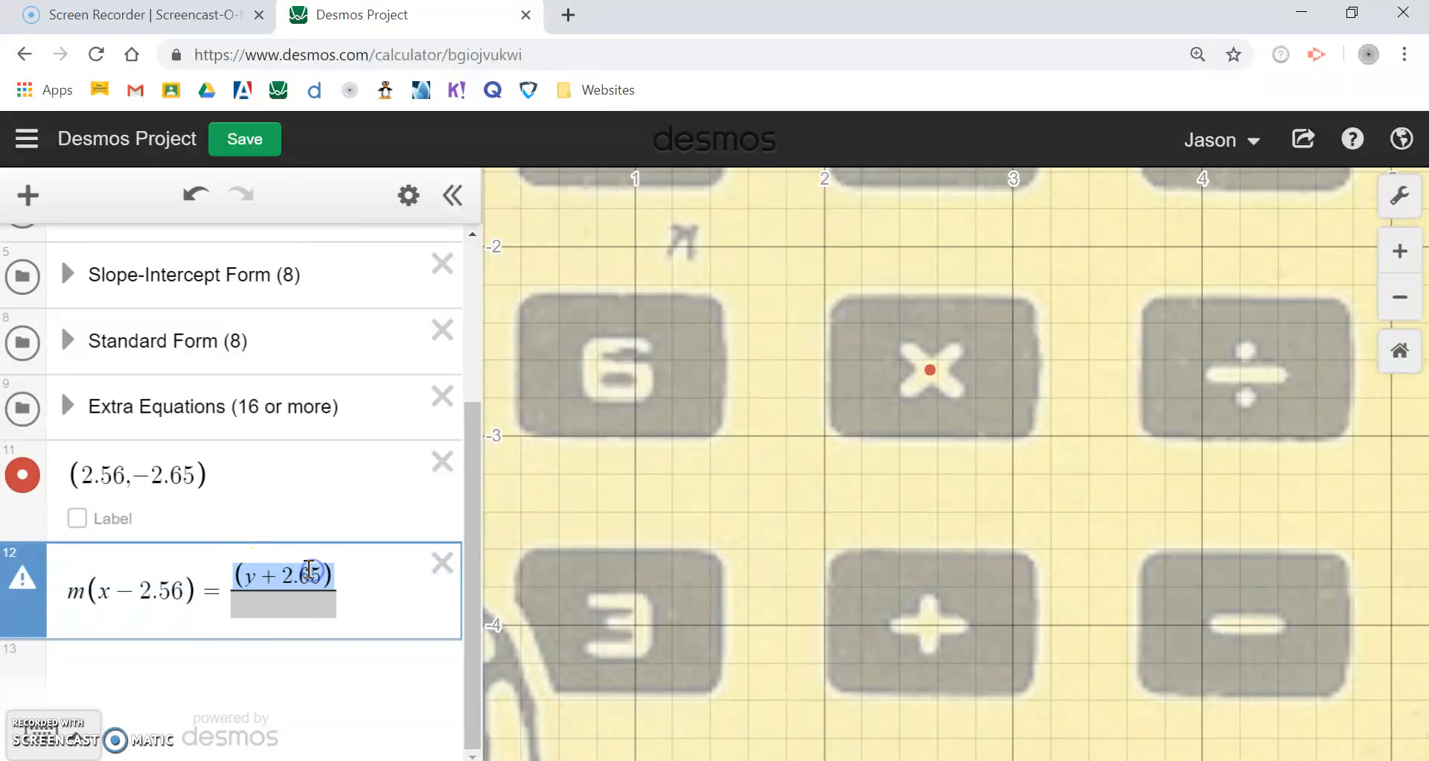
key("ctrl+x")
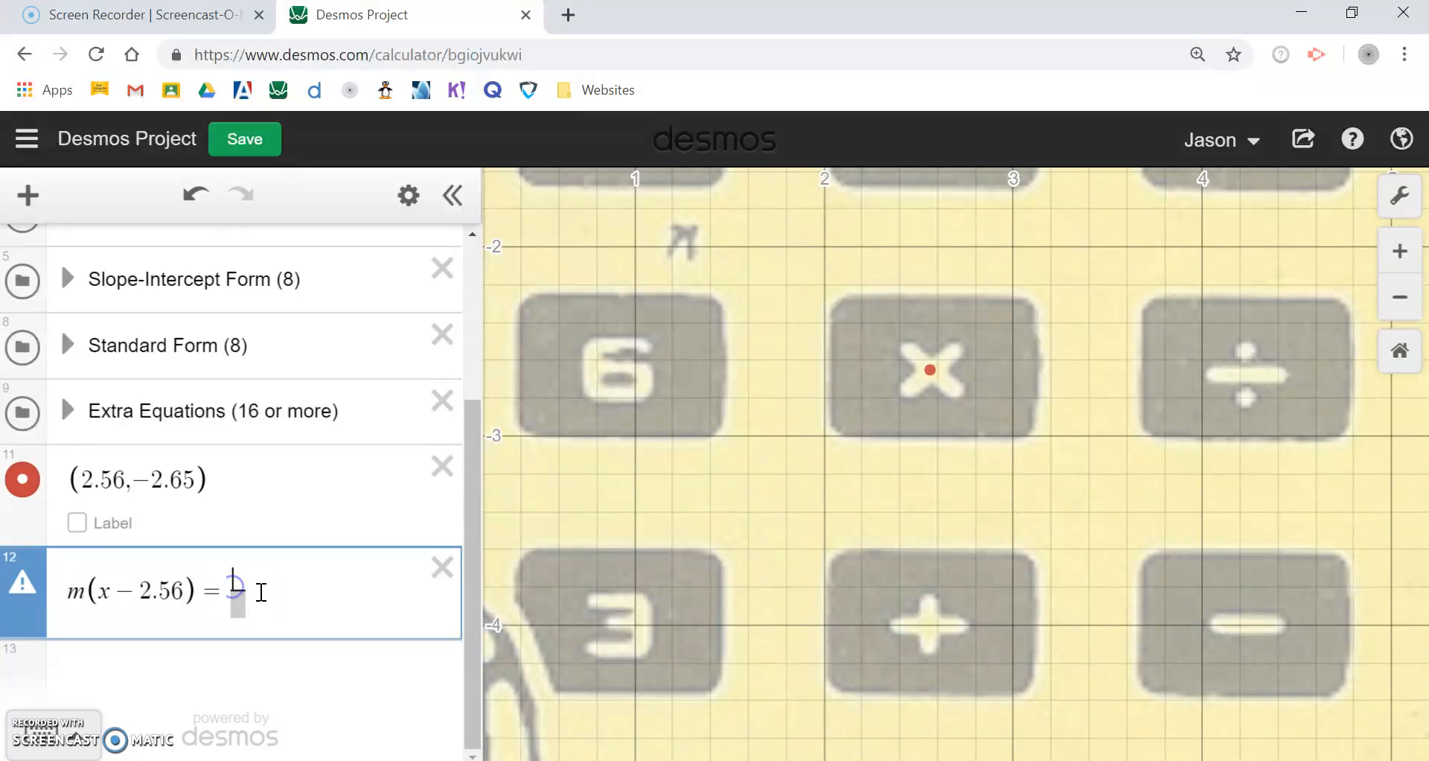
key("BackSpace")
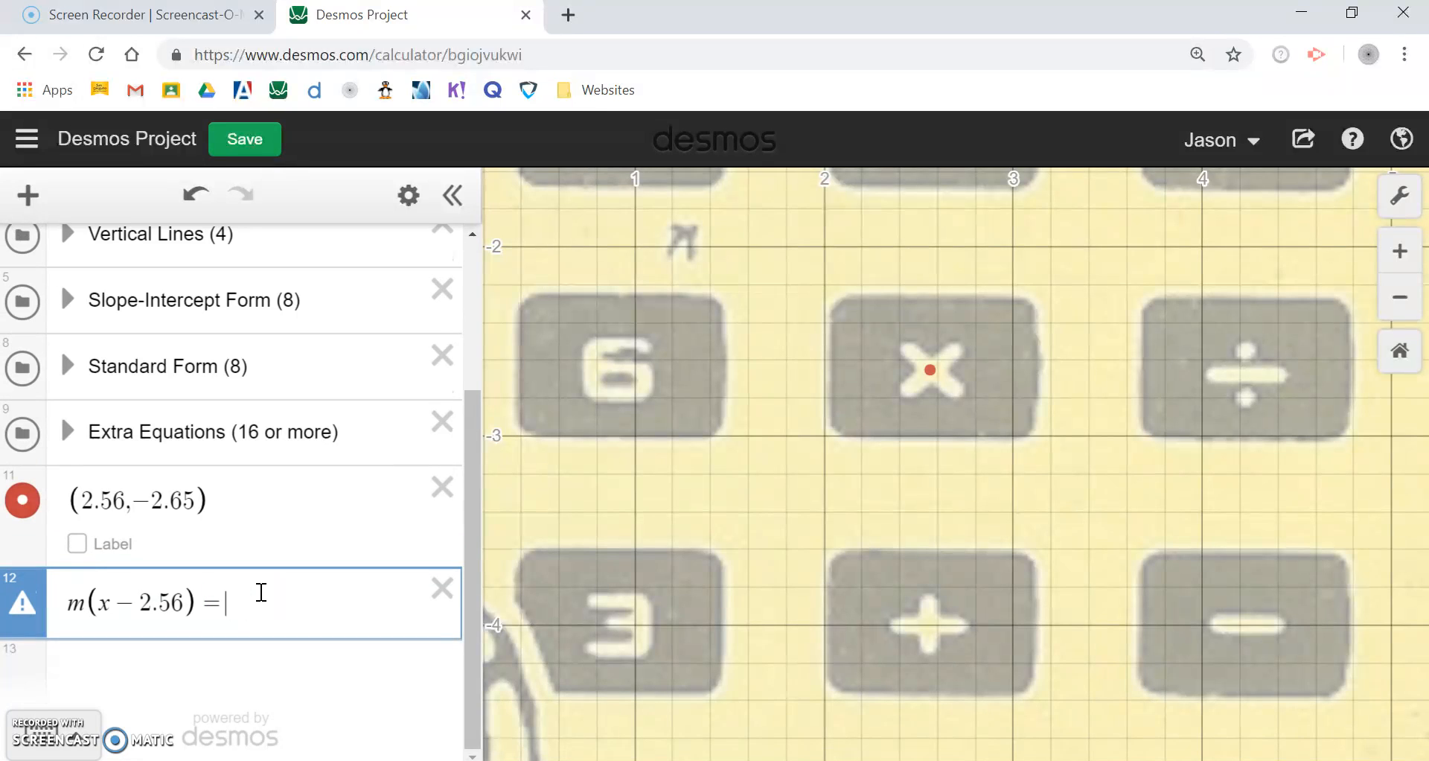
key("ctrl+v")
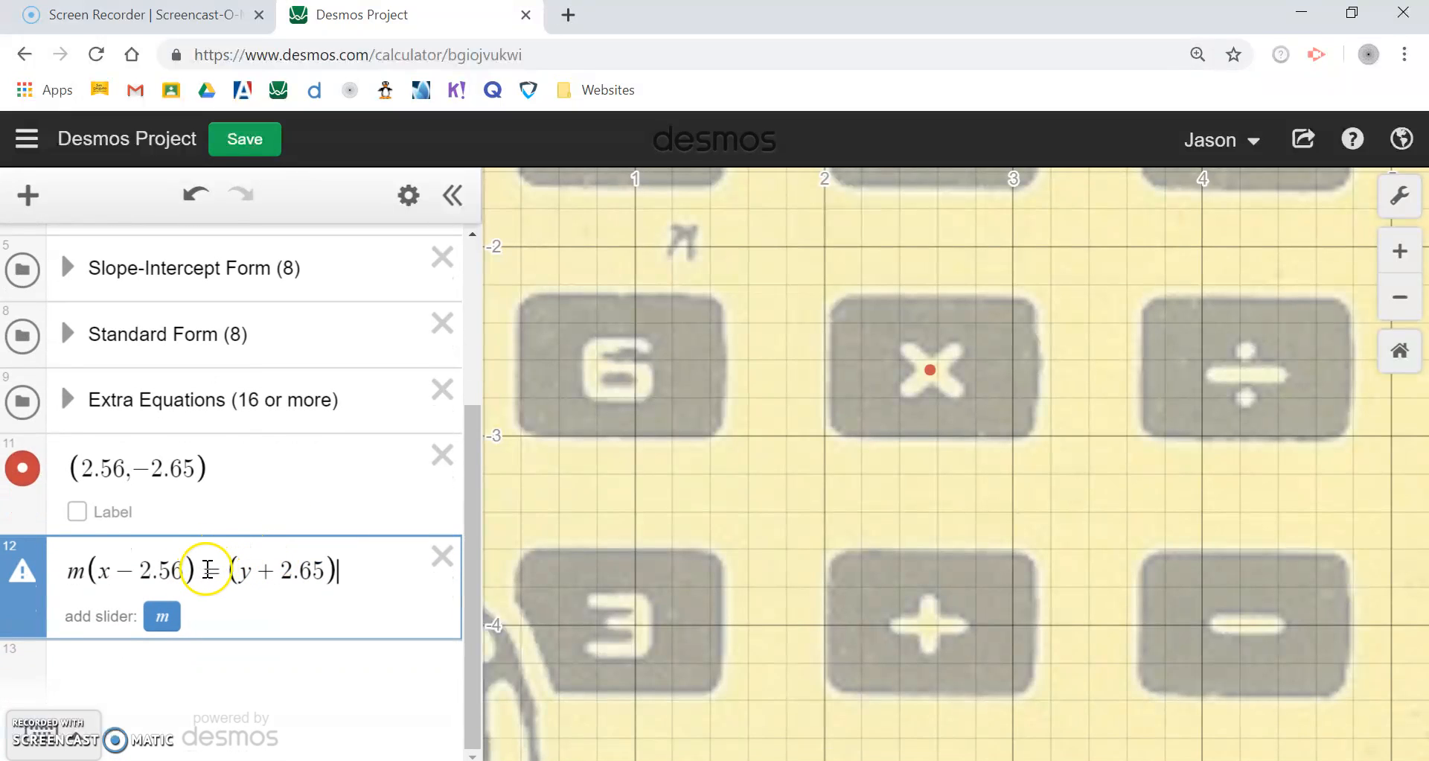
Swap the two sides to write the equation in point-slope form as (y+2.65) = m(x−2.56)
left_click_drag(52, 575, 138, 567)
key("ctrl+c")
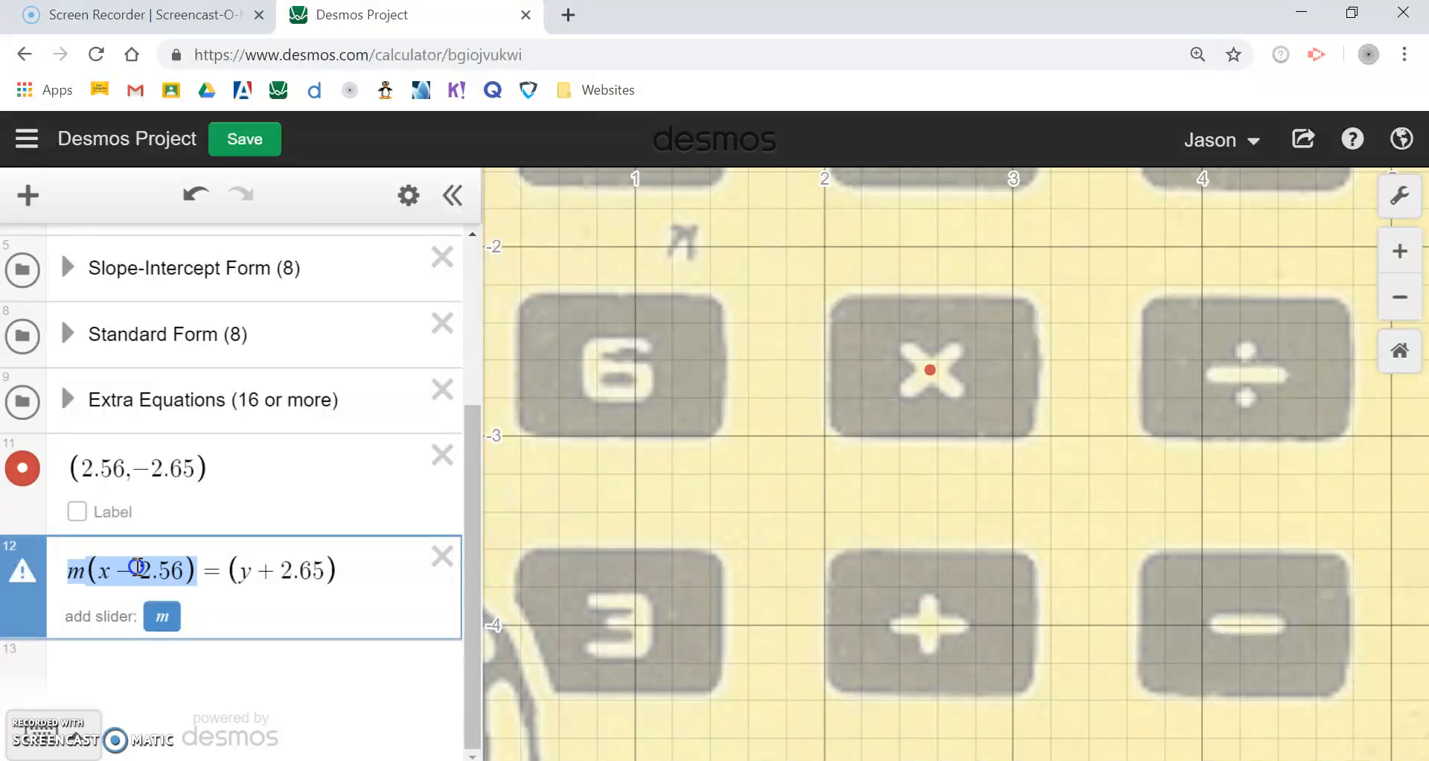
key("BackSpace")
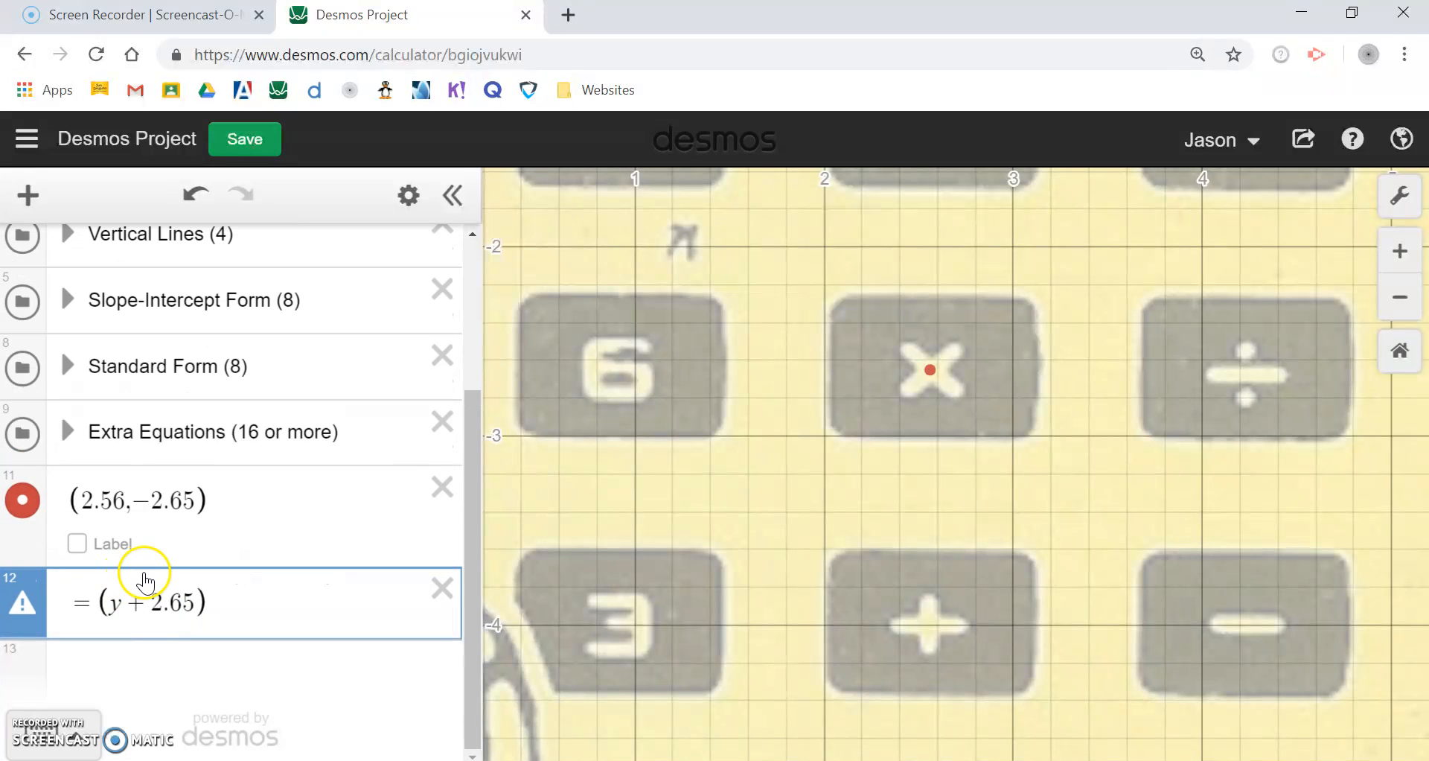
key("Delete")
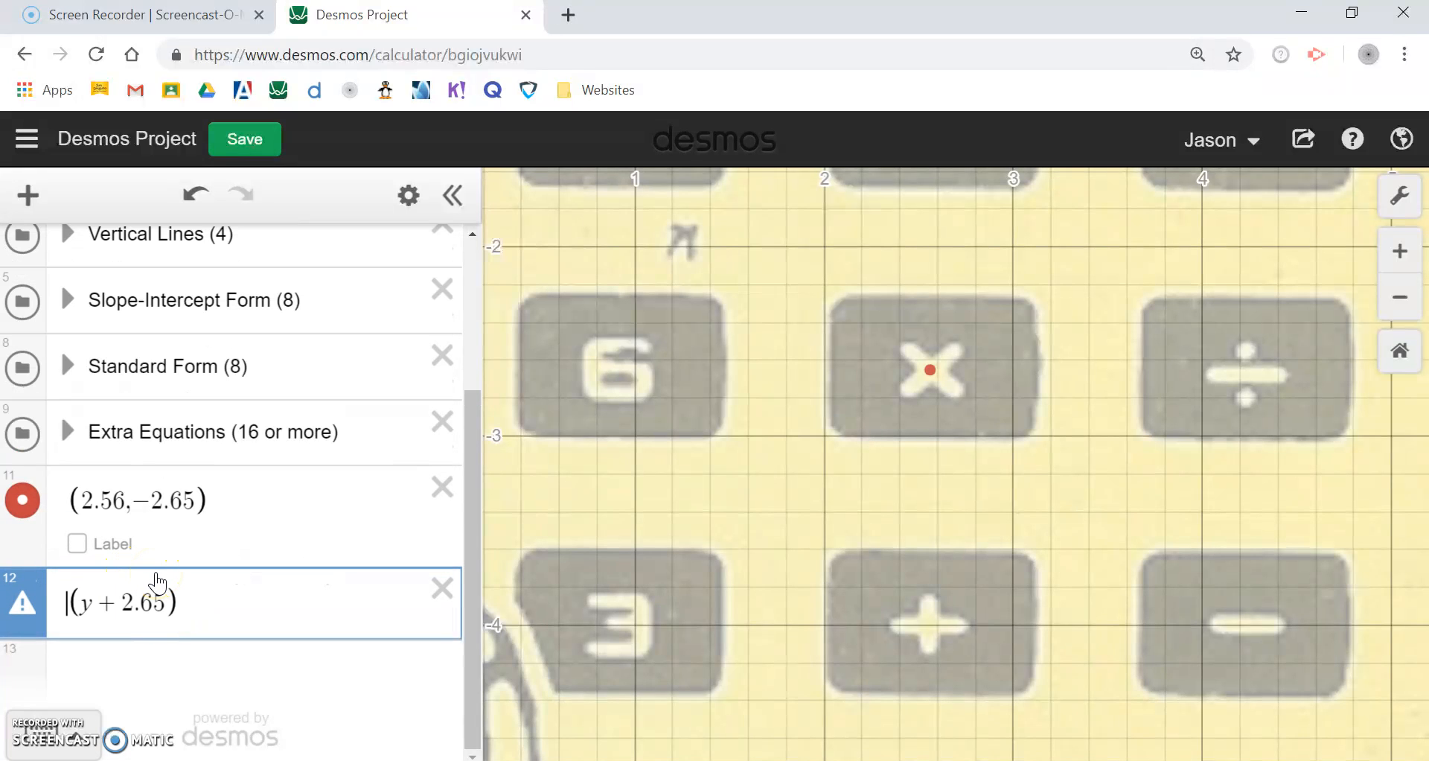
key("ctrl+v")
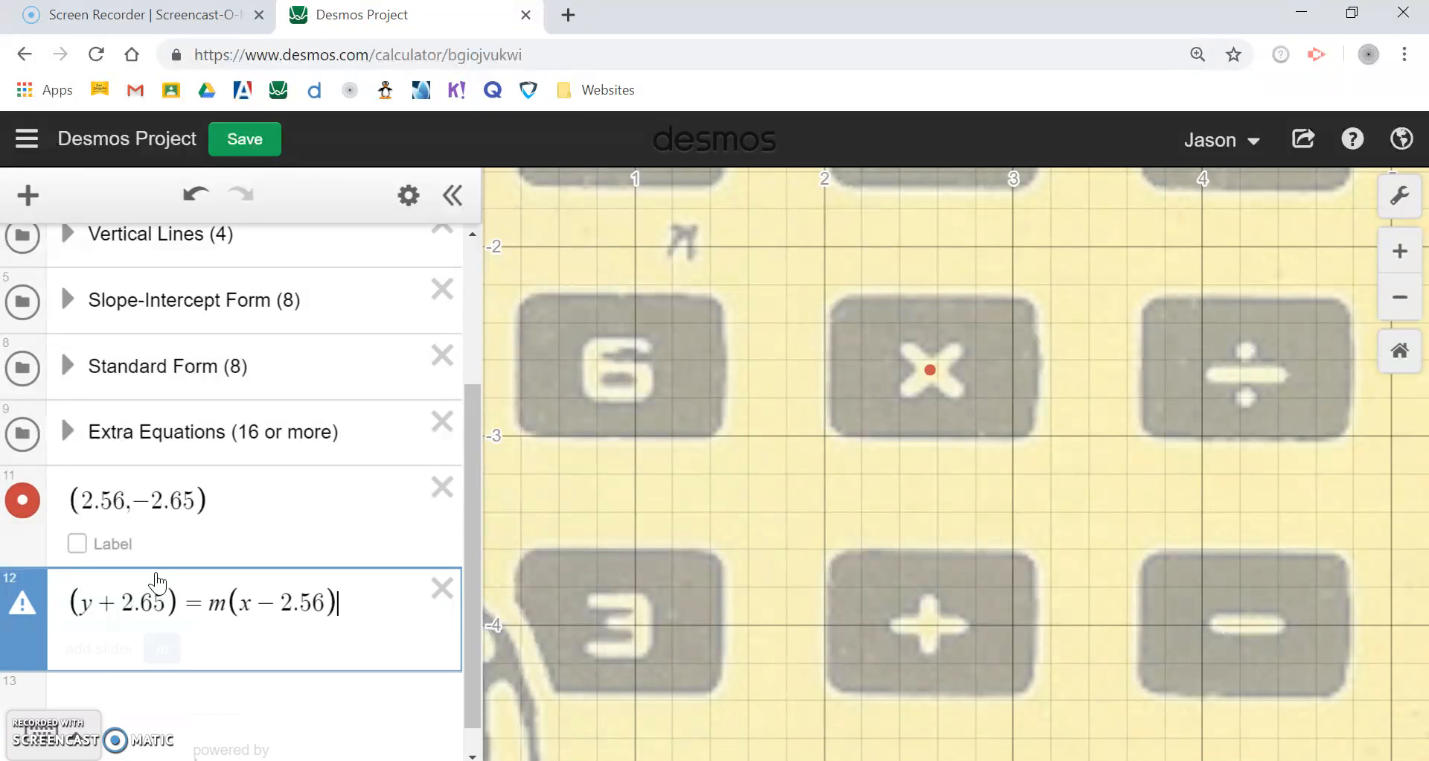
left_click(313, 599)
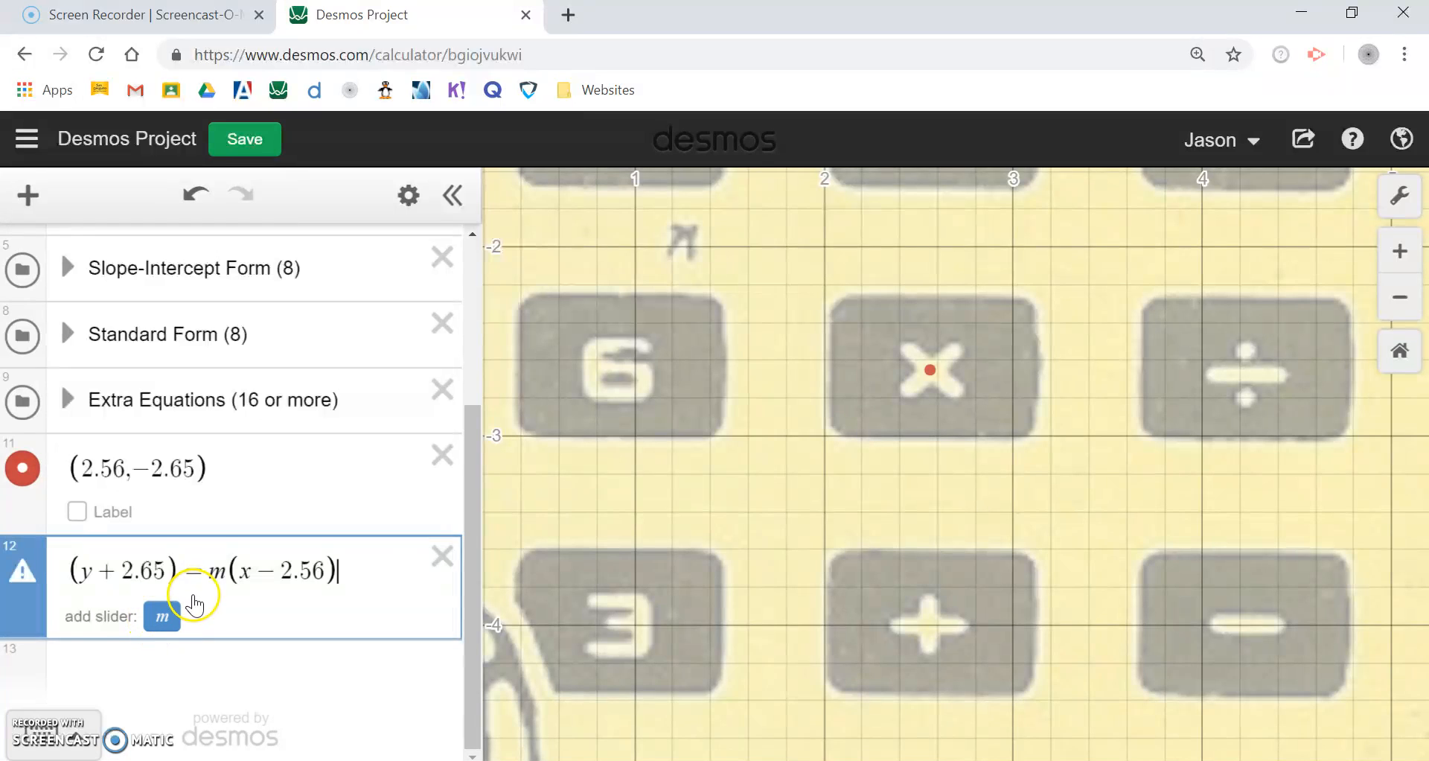
Replace m with the slope −1 in the point-slope equation
double_click(218, 571)
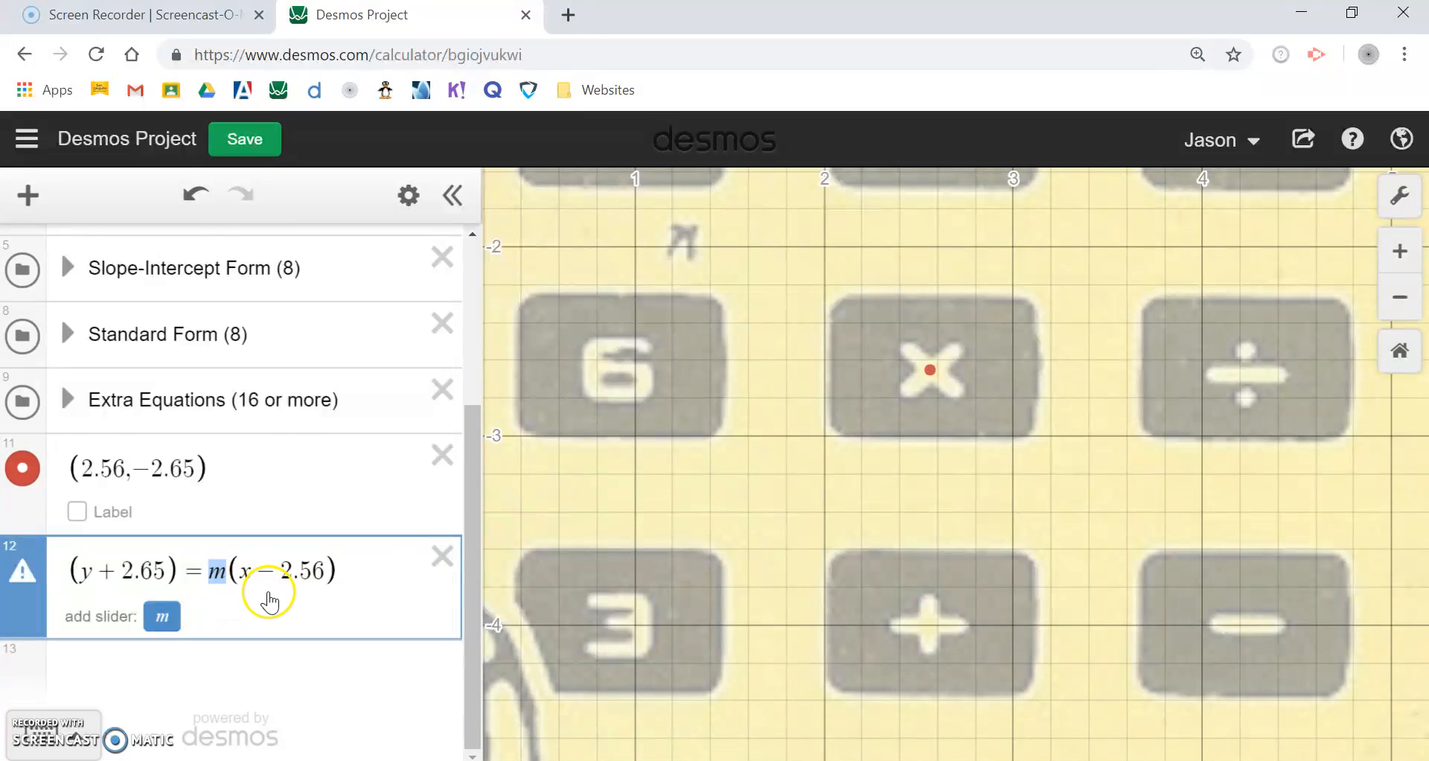
key("BackSpace")
type("-1")
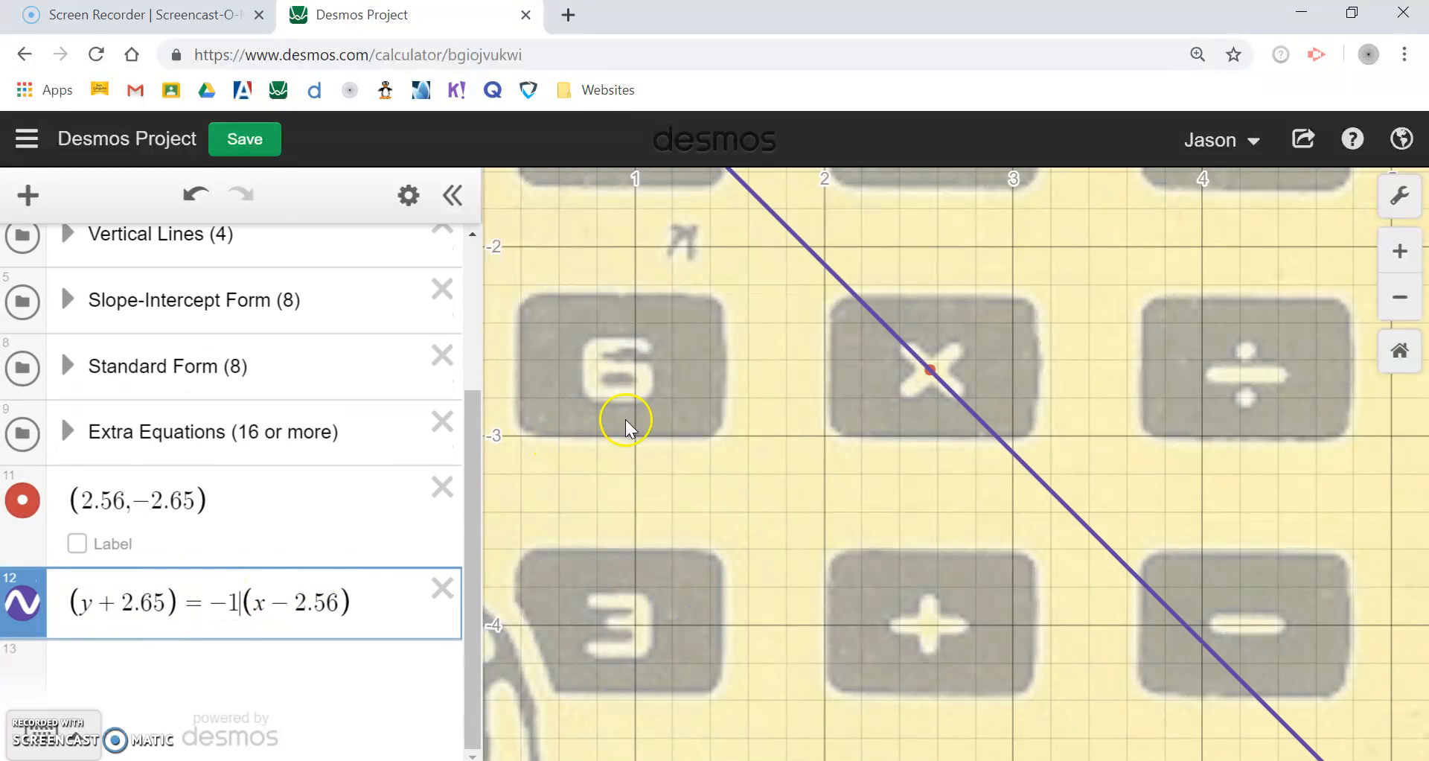
left_click(402, 599)
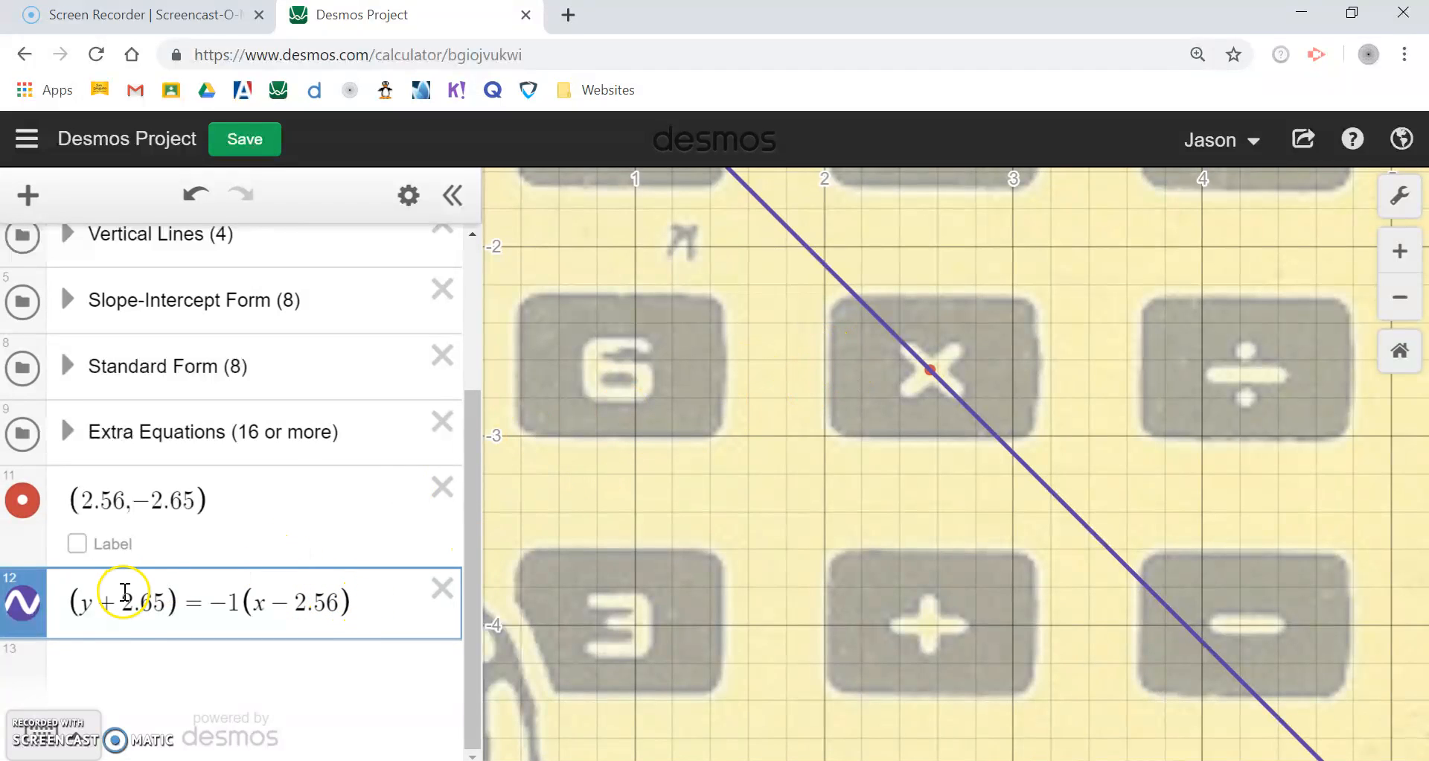
Add a second line through the same point with slope 1, entered as (y+2.65) = 1(x−2.56)
left_click(105, 655)
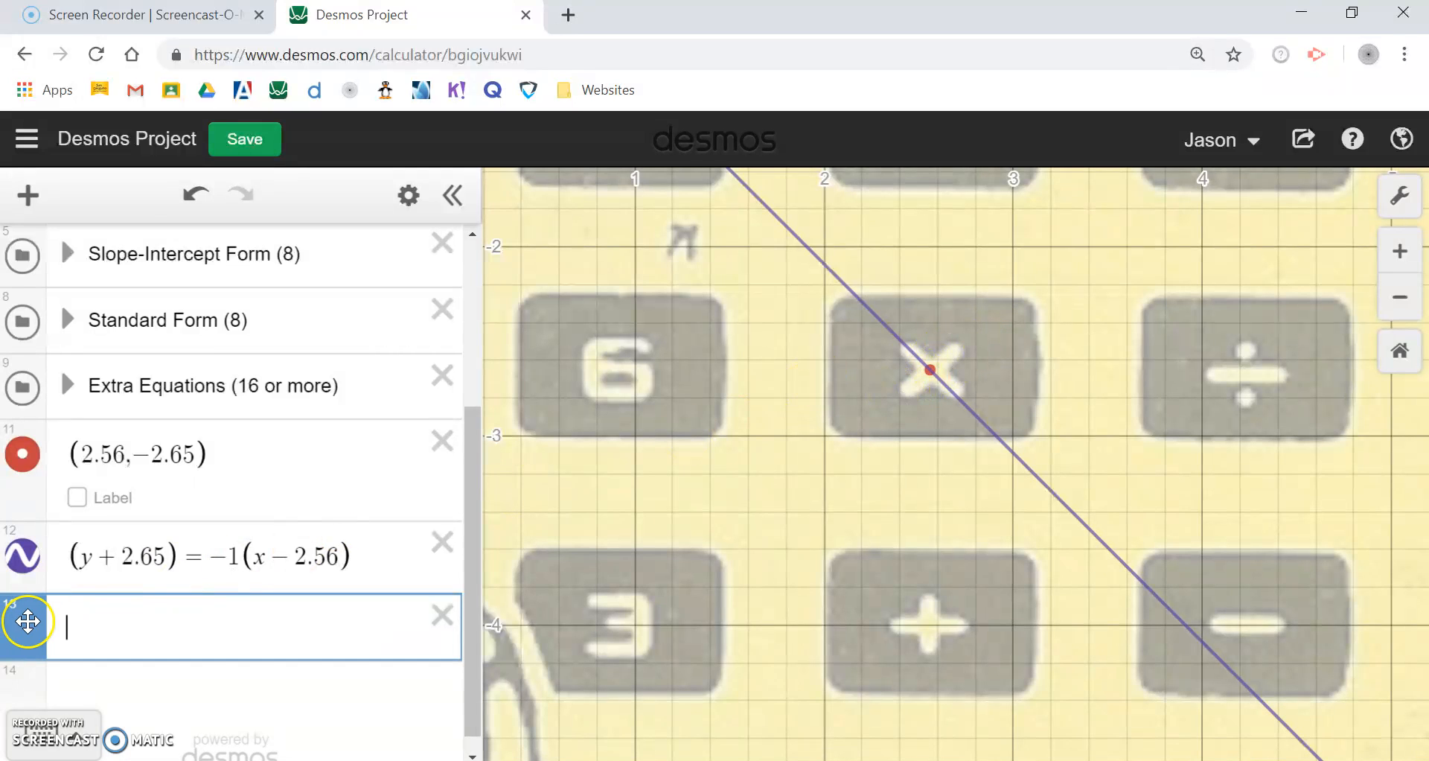
type("(")
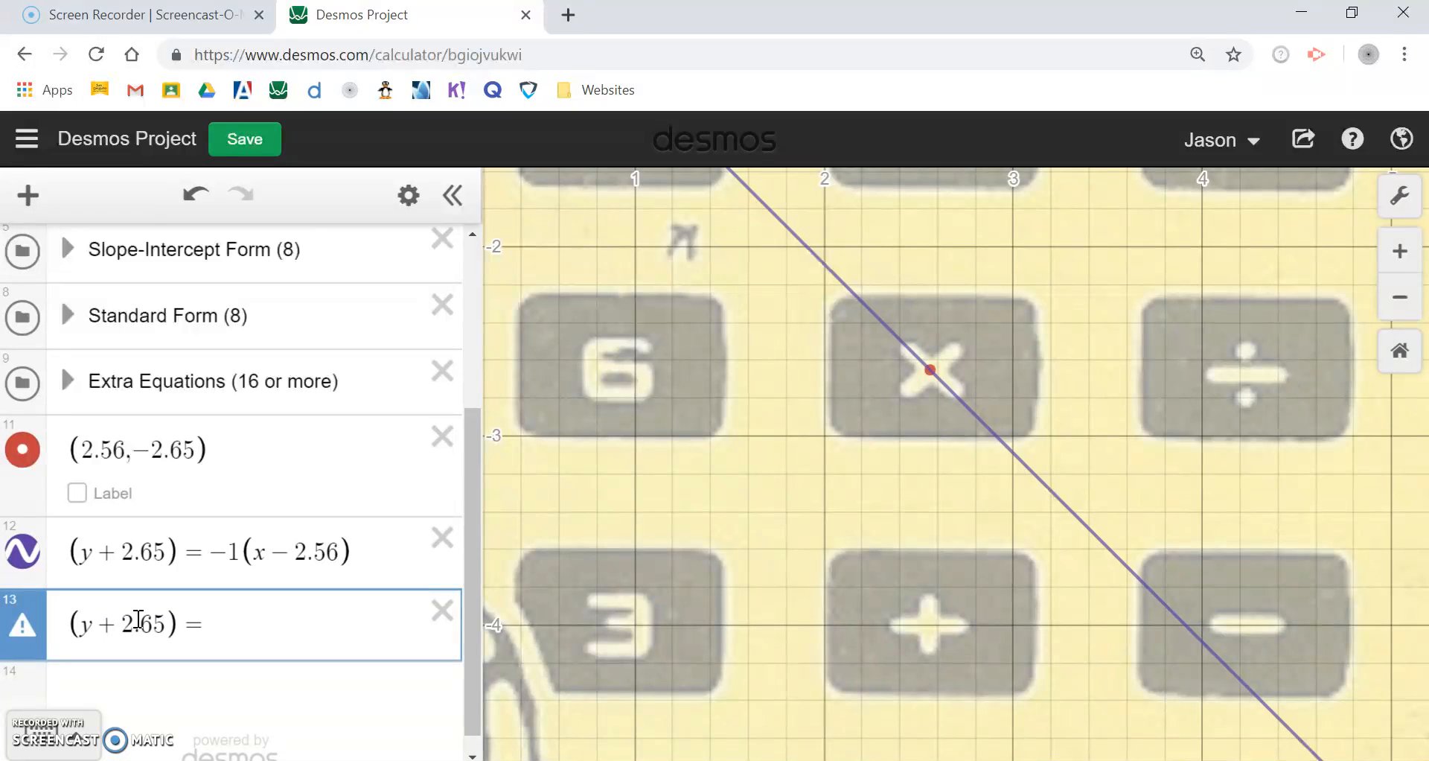
type("y+2.65)=1")
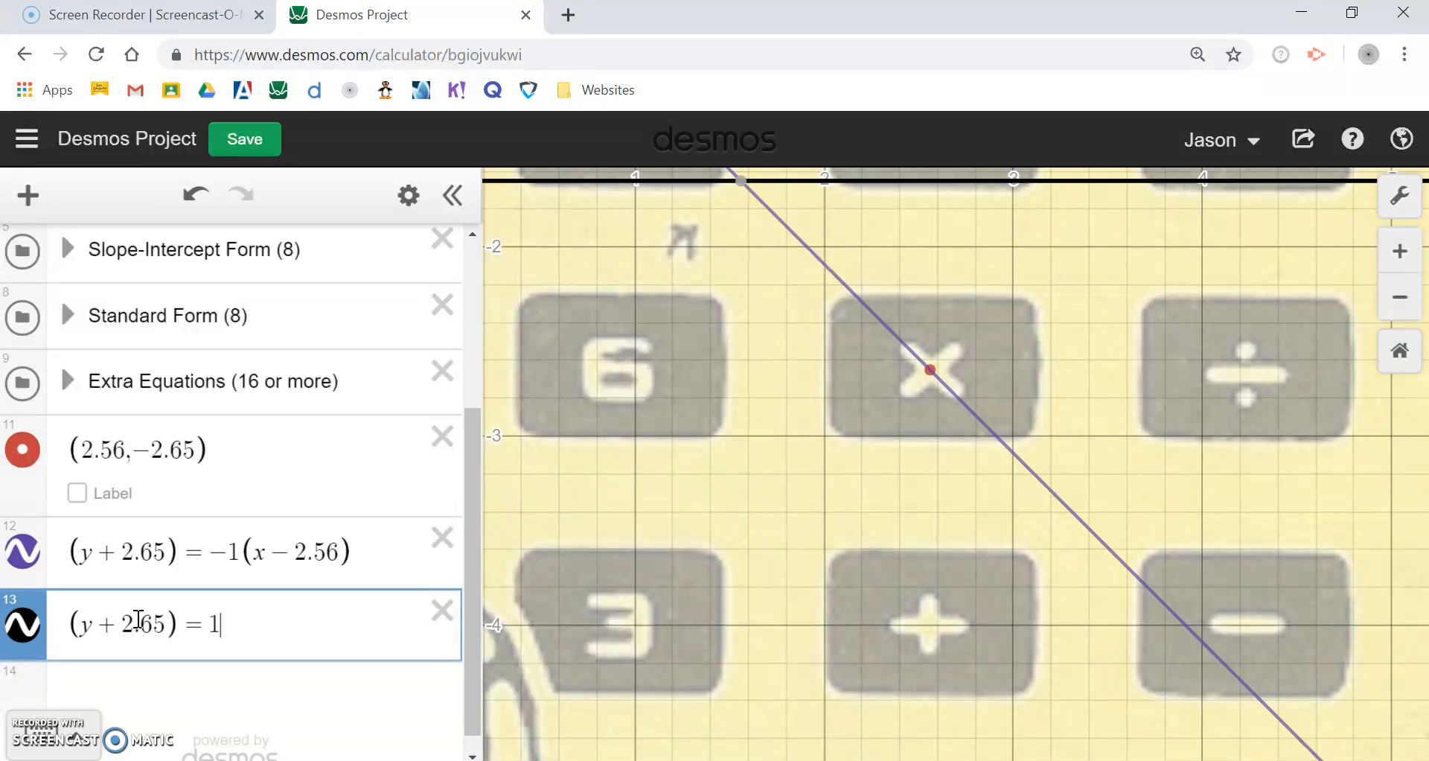
type("(")
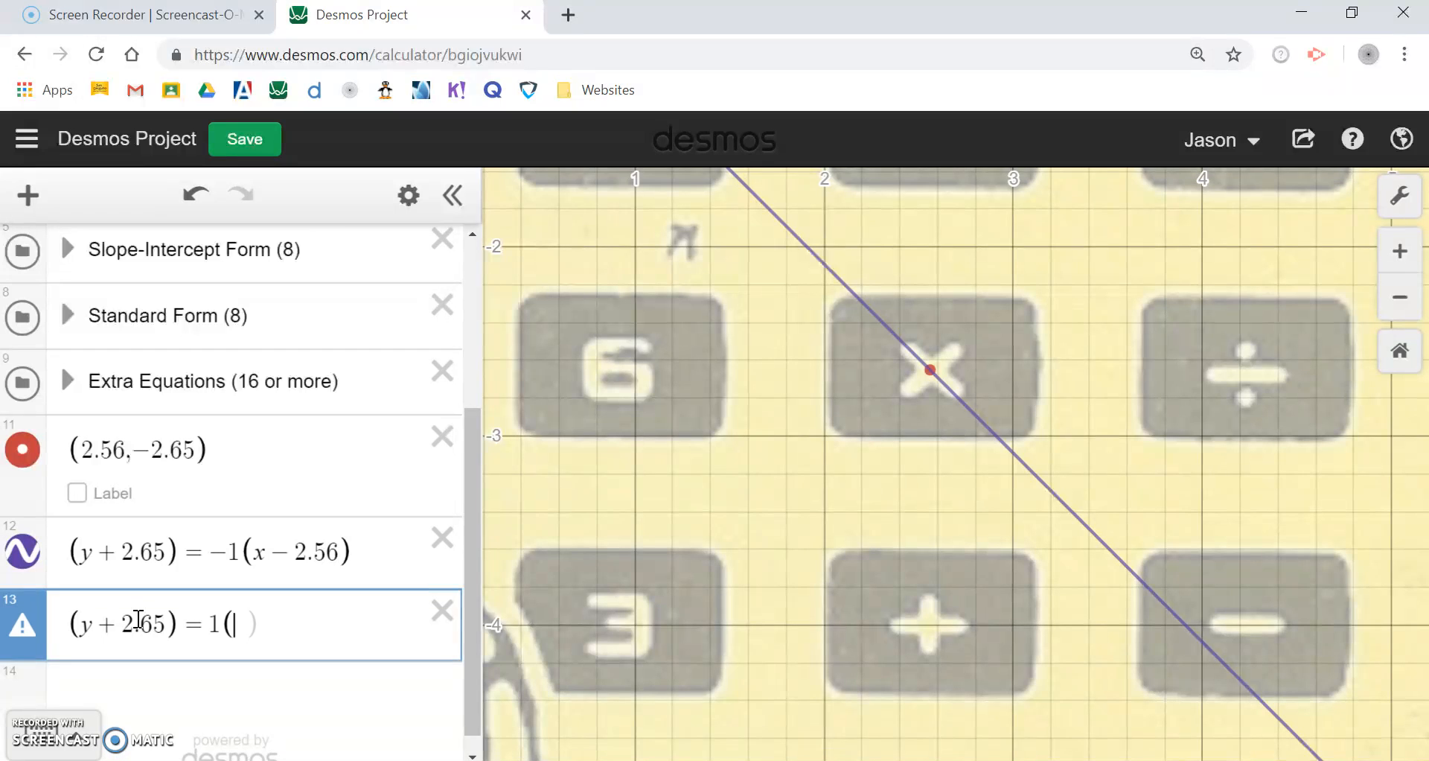
type("x-2")
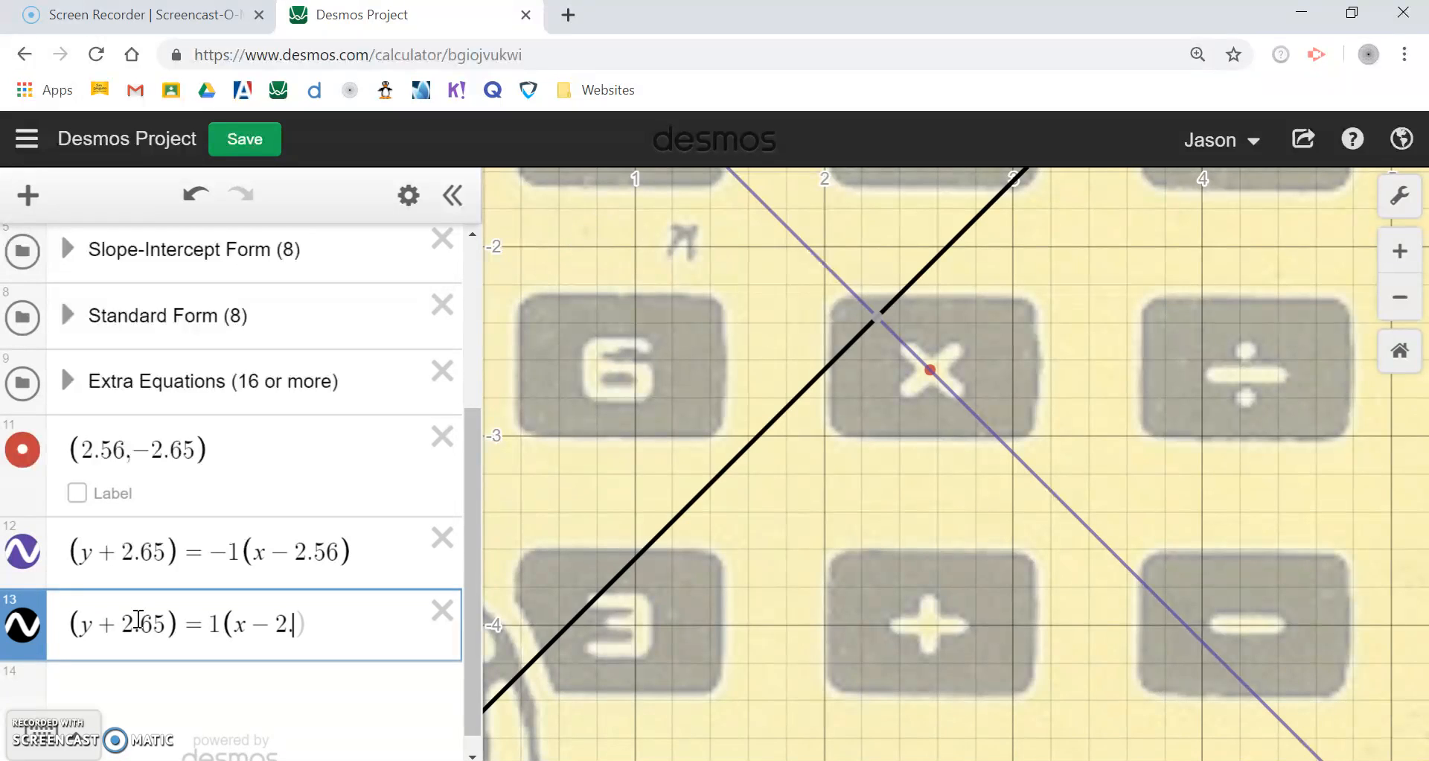
type(".56")
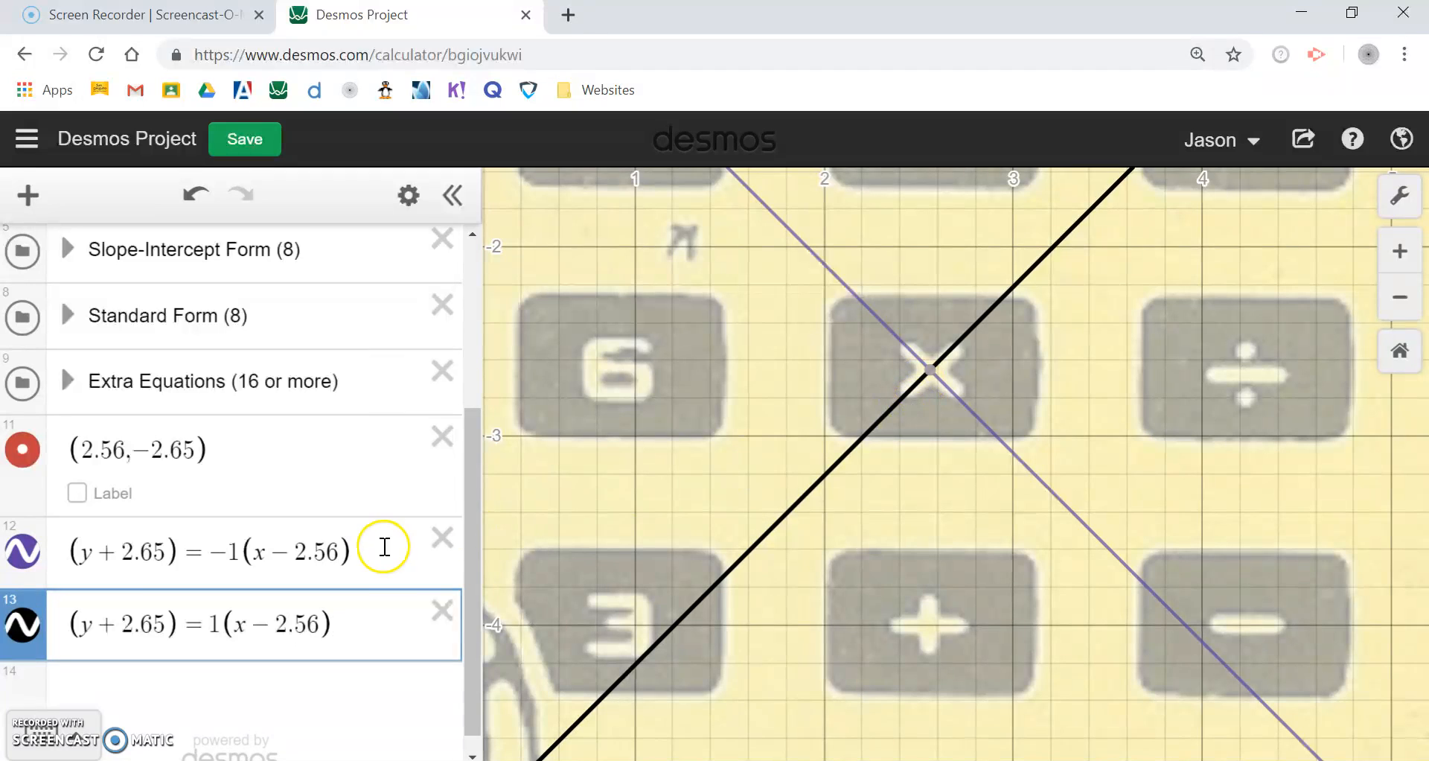
Delete the point (2.56, −2.65) from the expression list, keeping both line equations
left_click(645, 451)
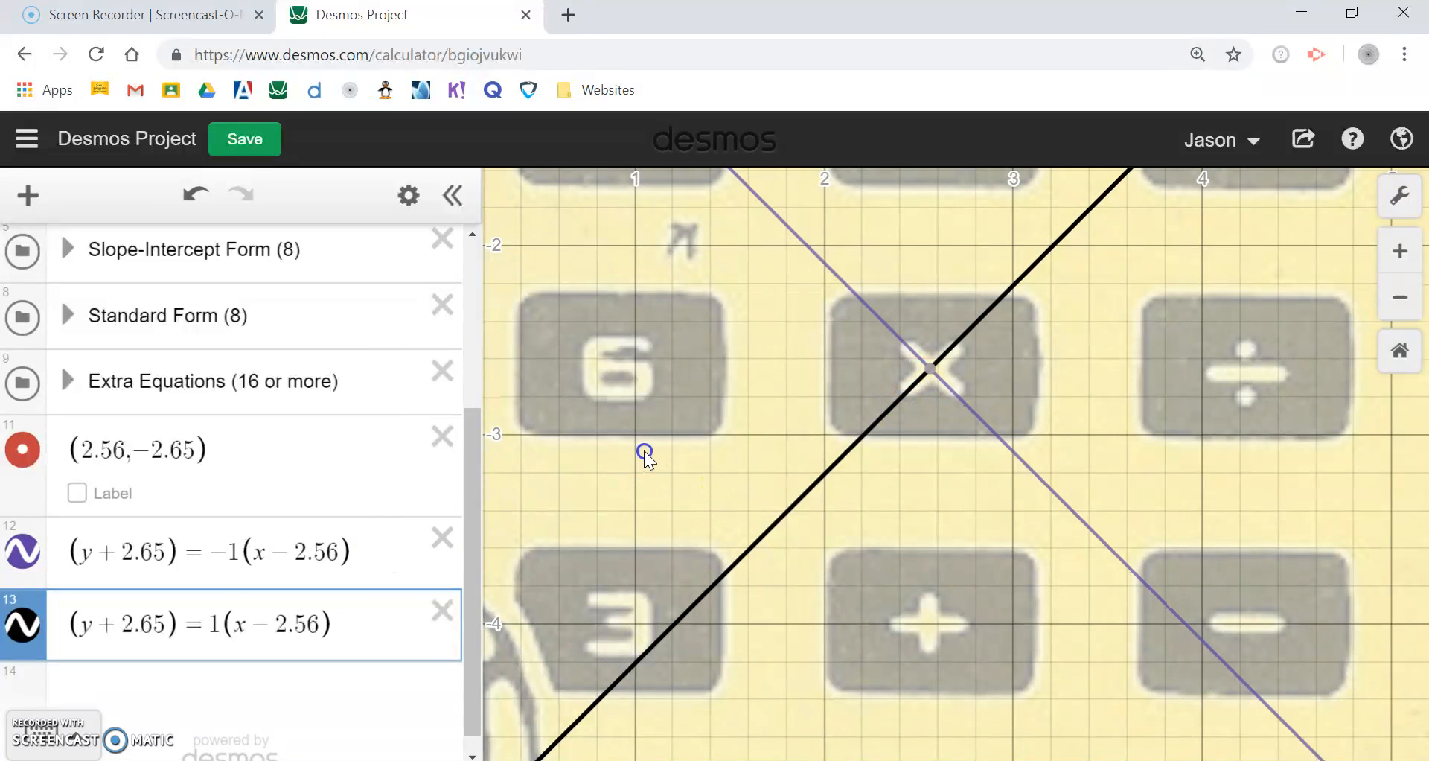
left_click_drag(644, 452, 695, 454)
scroll(703, 458, "down", 3)
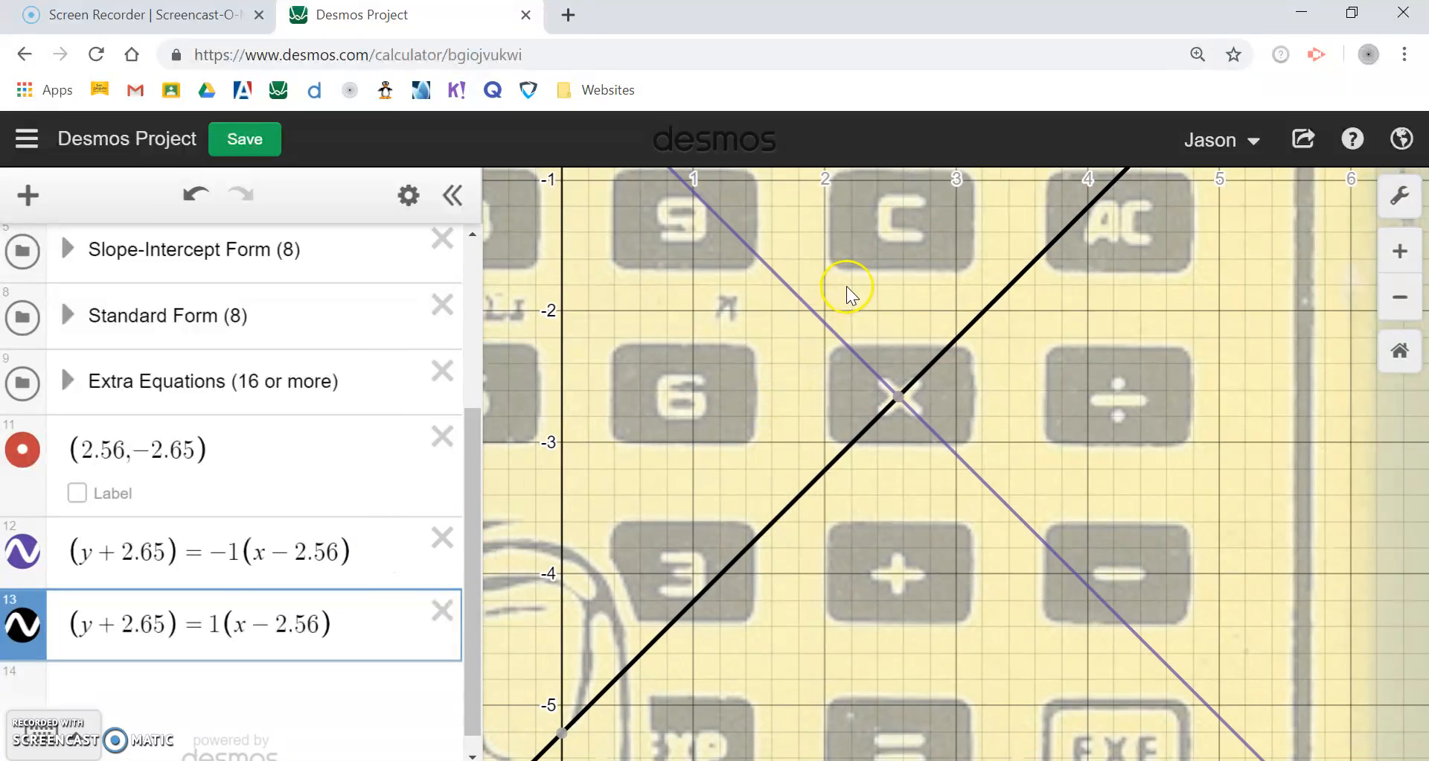
left_click_drag(851, 292, 862, 359)
left_click_drag(1114, 302, 1097, 375)
scroll(994, 370, "up", 4)
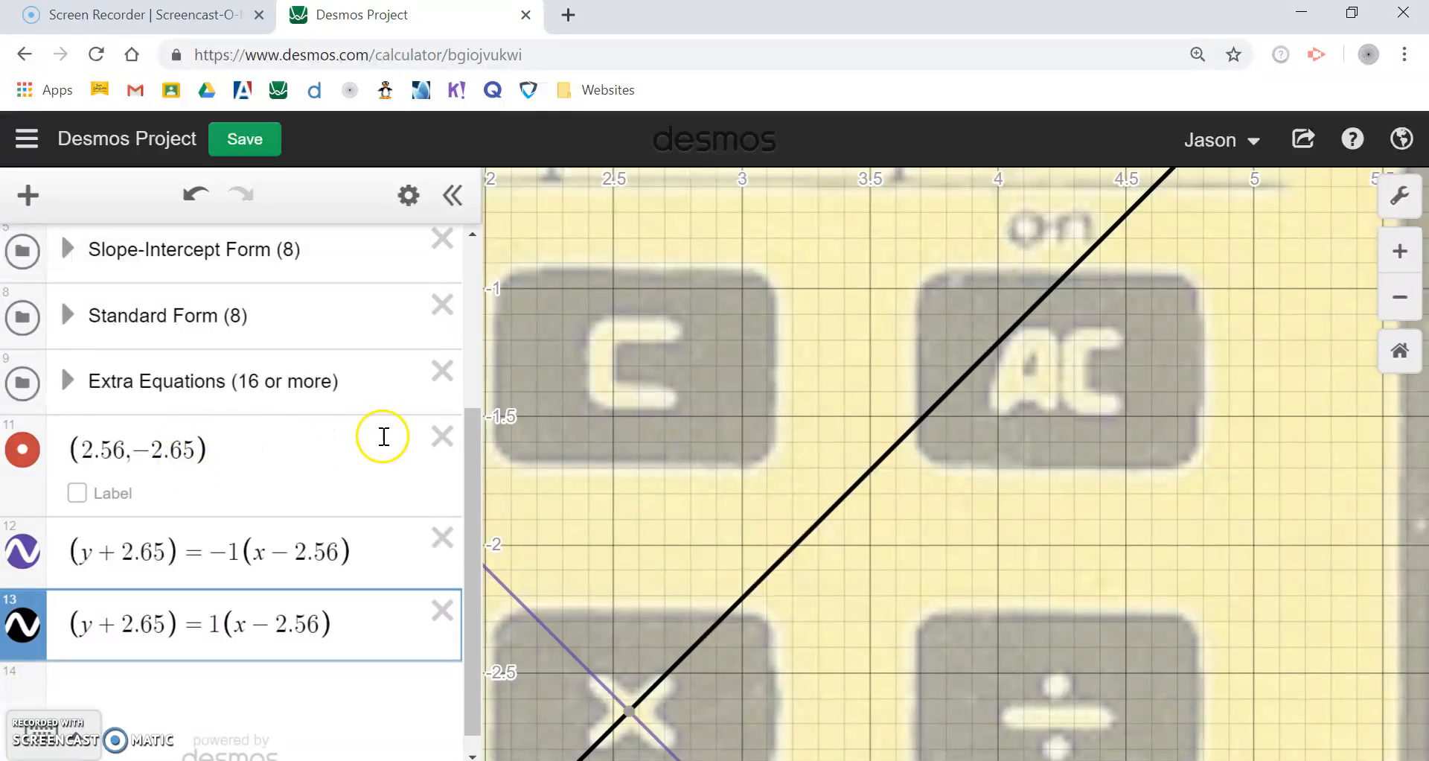
left_click(429, 438)
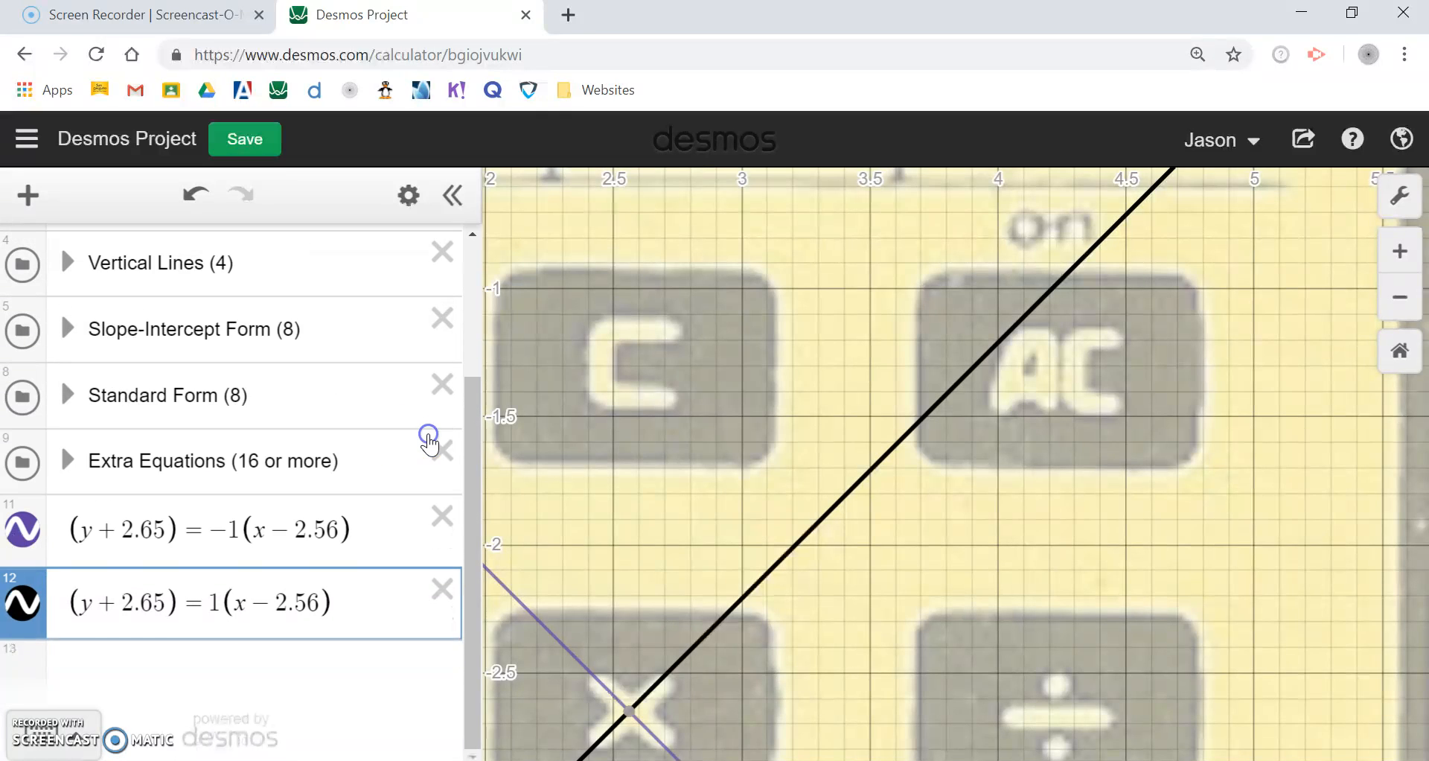
Add a point at (4, −1.25) near the letter A on the calculator's AC key
left_click(120, 656)
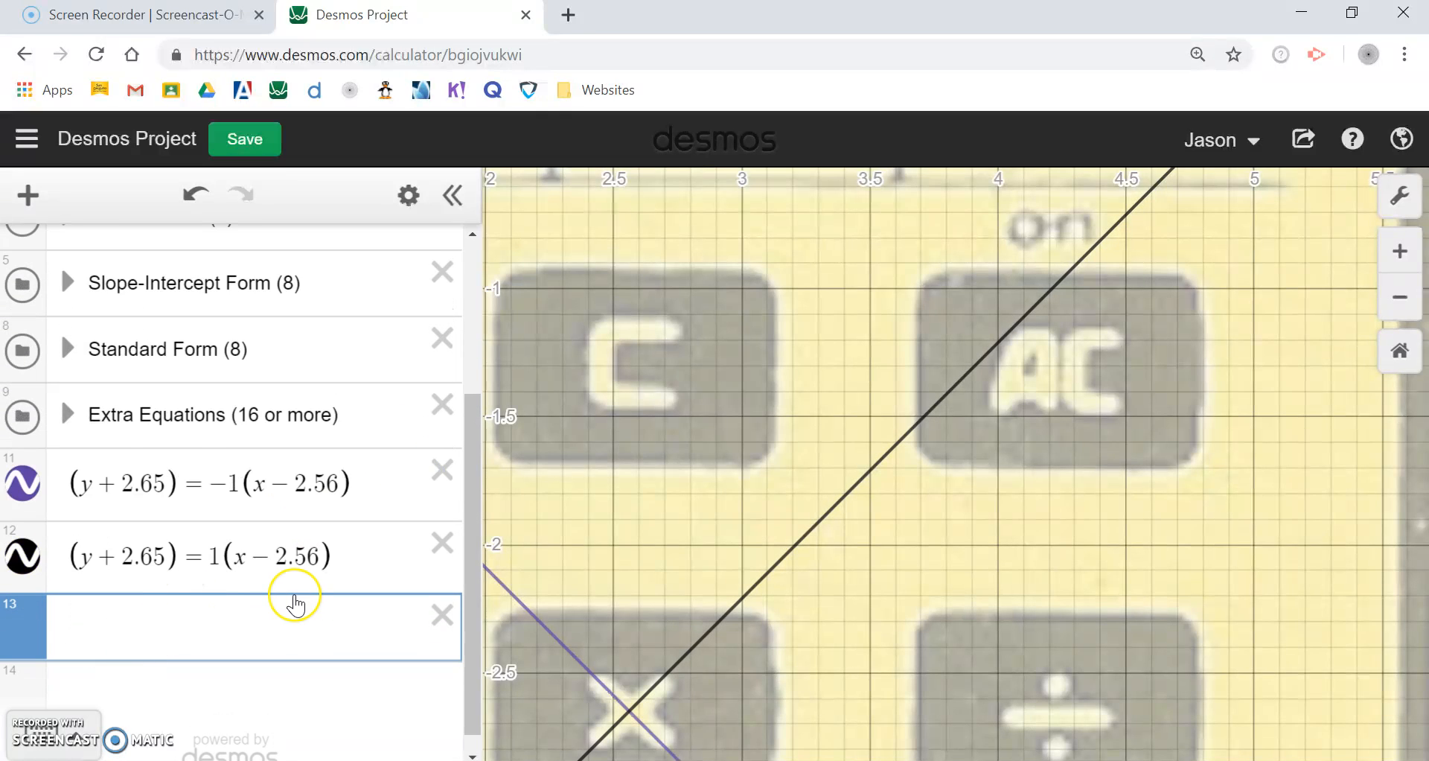
type("(")
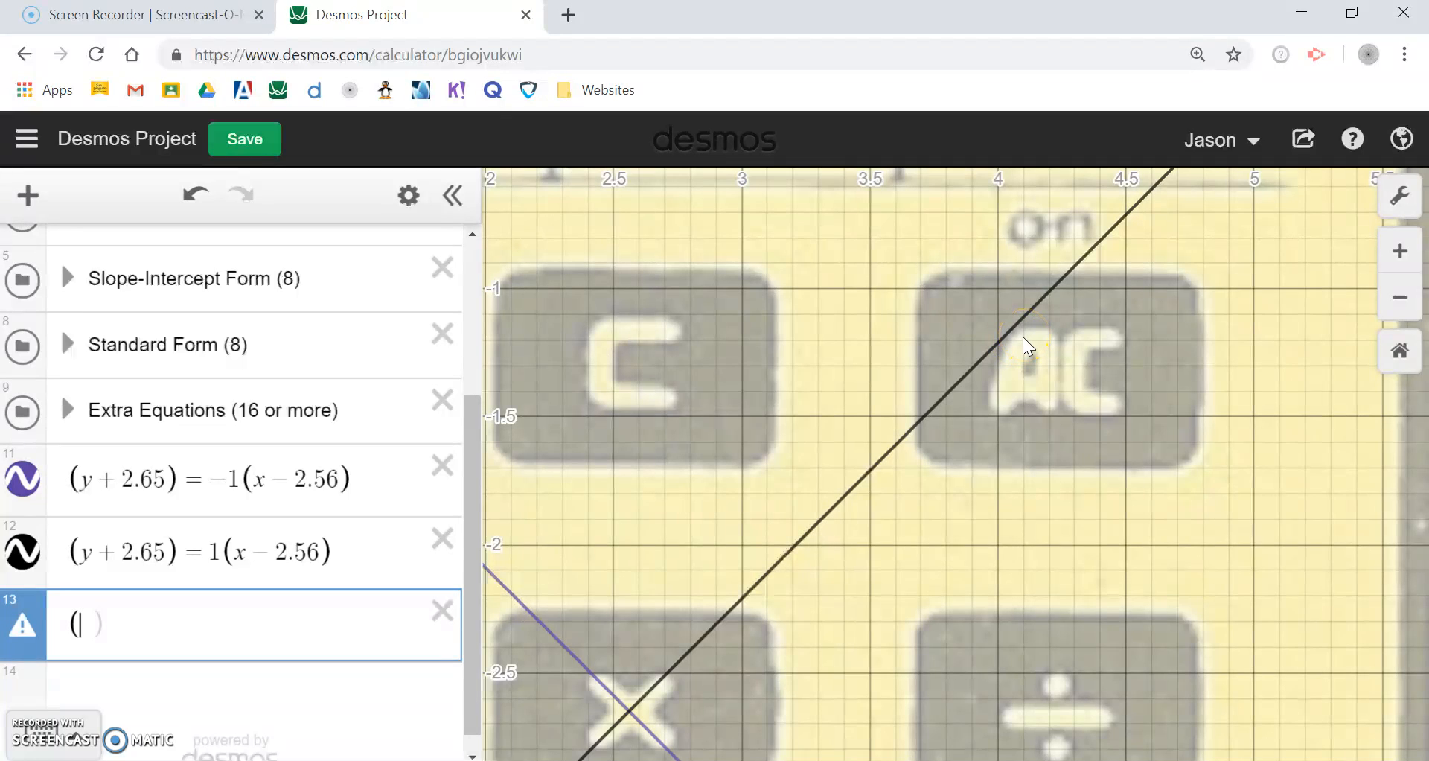
type("4,-1.25")
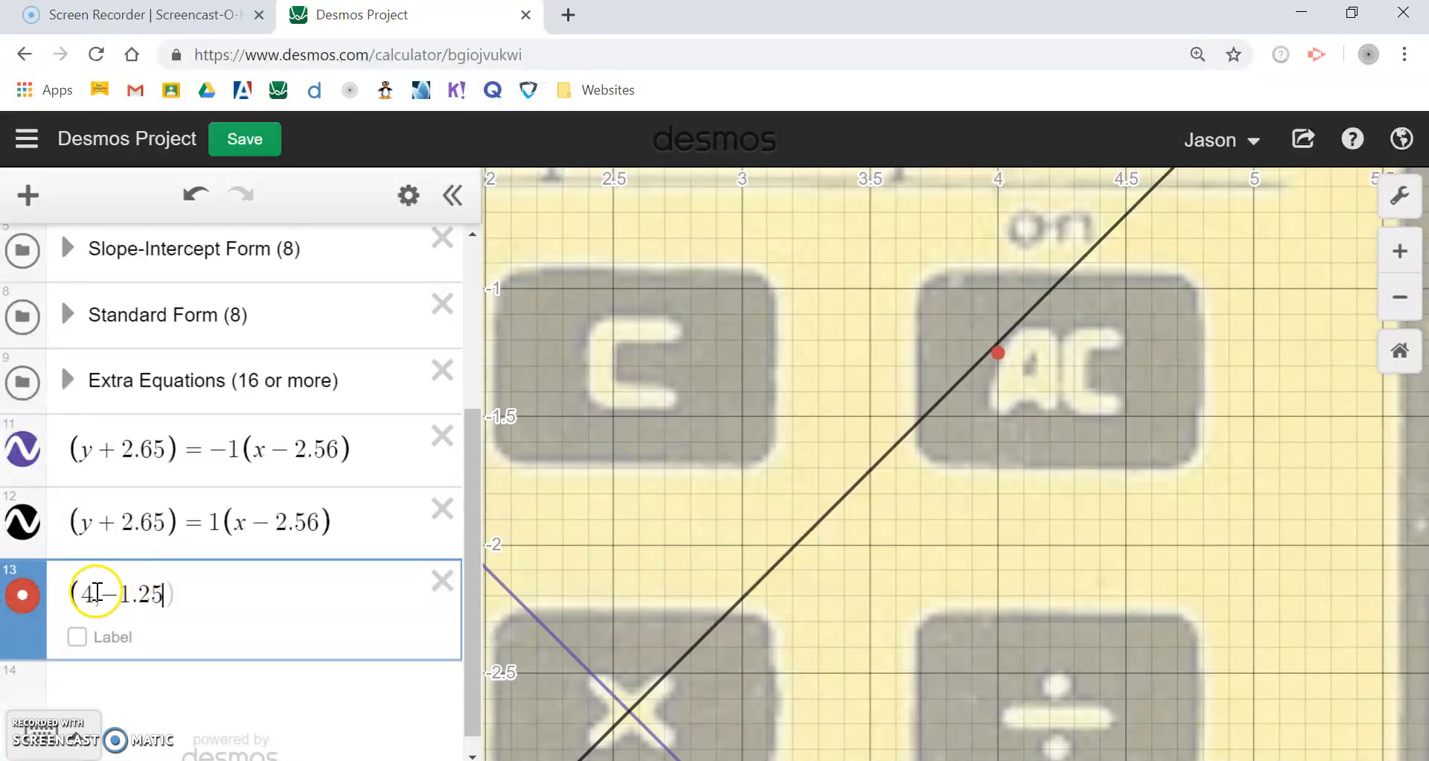
Adjust the new point's coordinates to (4.1, −1.2) so it sits on the letter A
left_click(96, 595)
type(".1")
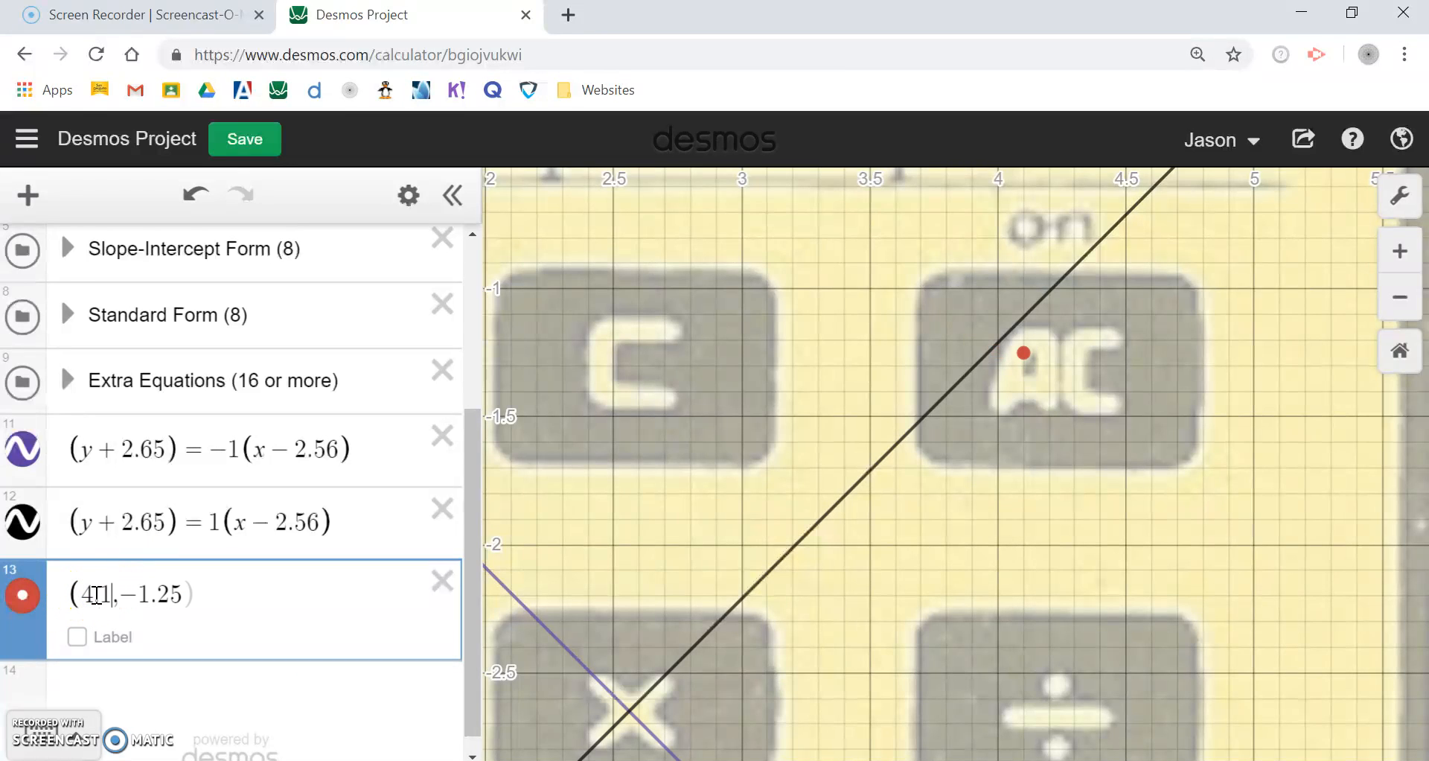
left_click(173, 594)
key("BackSpace")
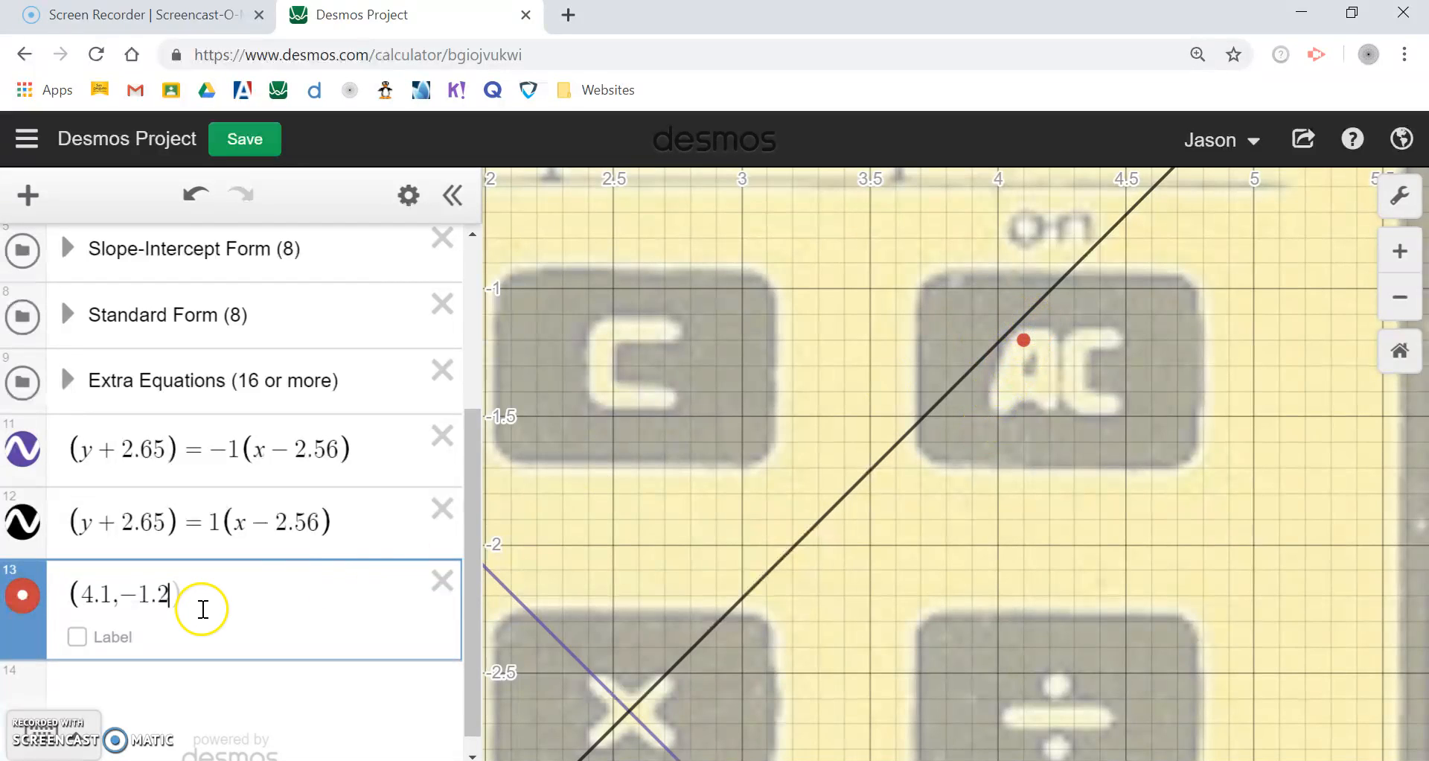
left_click(195, 595)
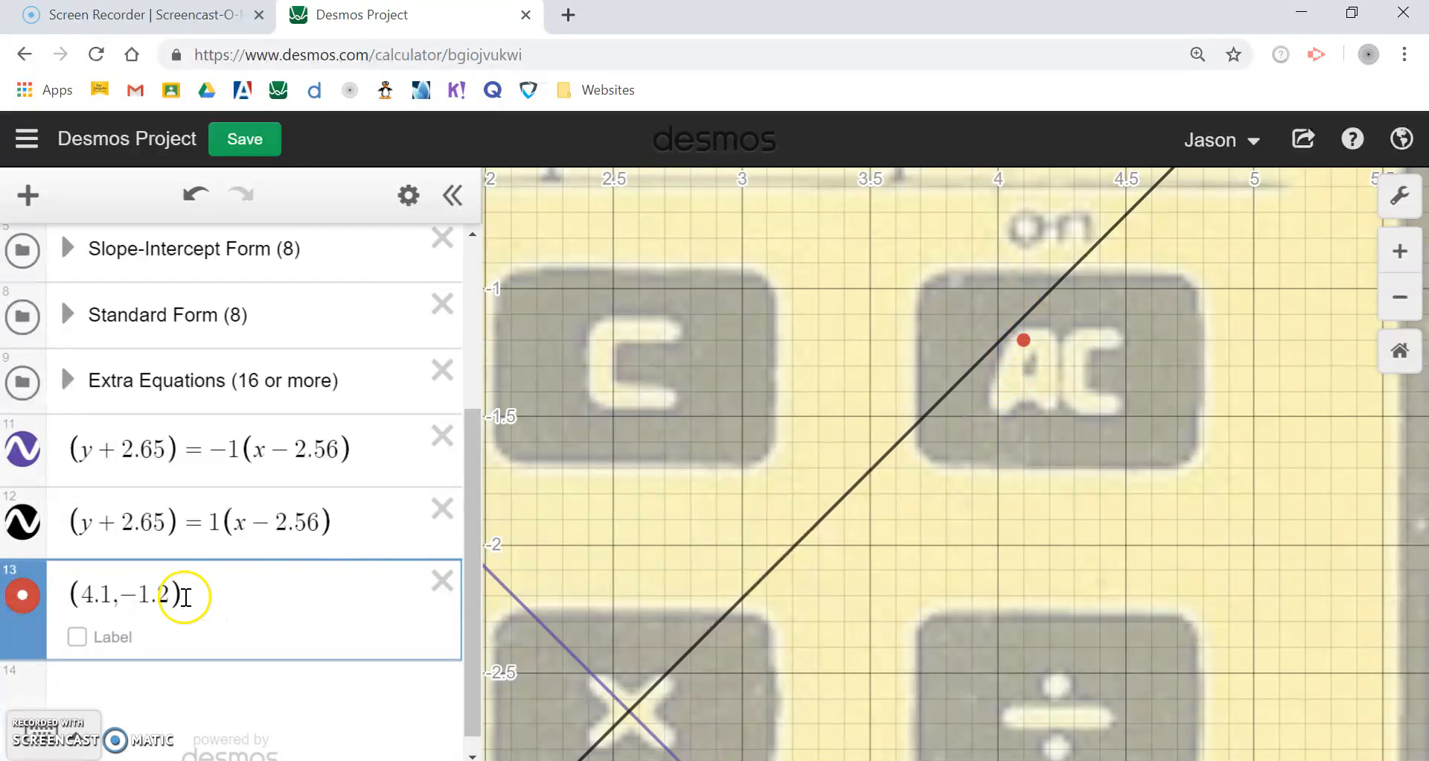
Enter a point-slope equation through the point on the letter A as y+1.2 = m(x−4.1)
left_click(217, 659)
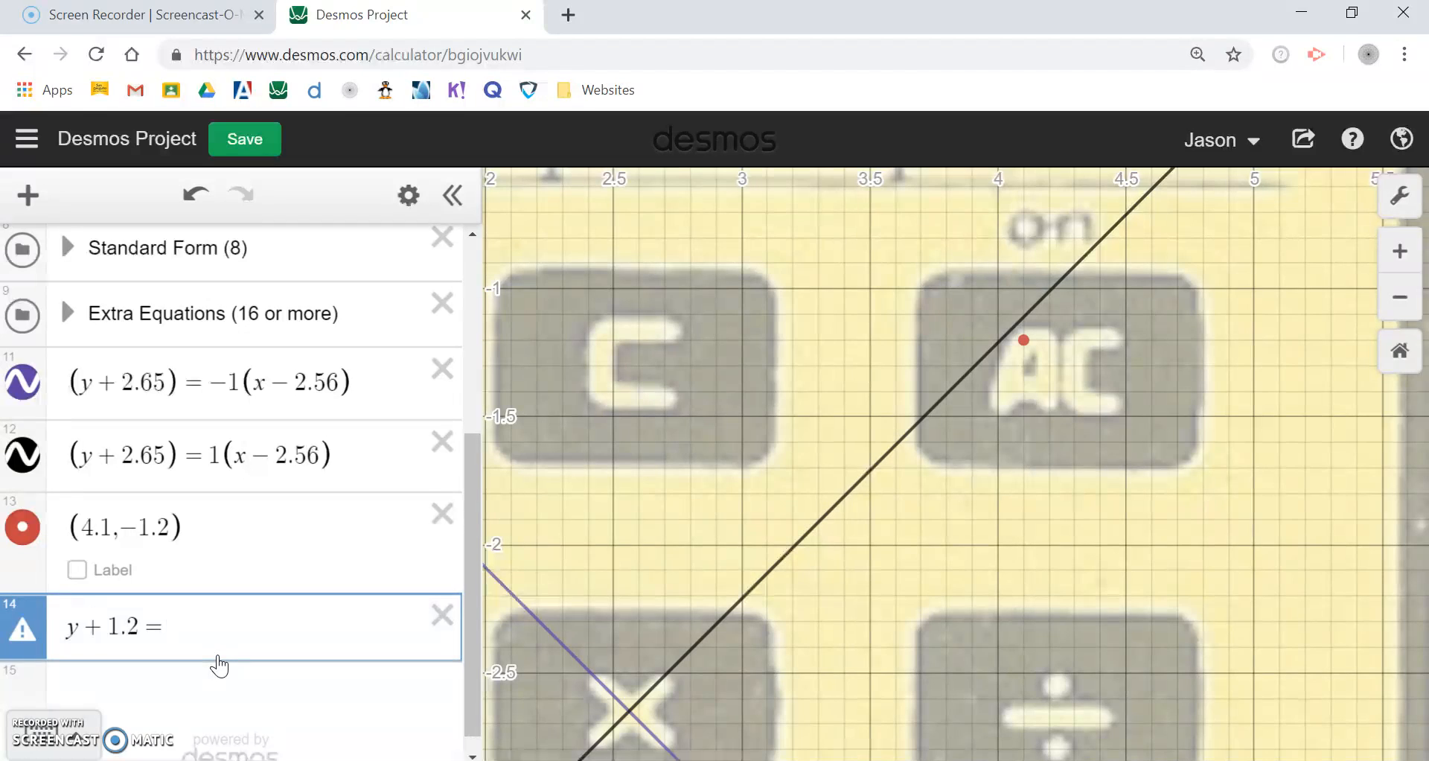
type("(")
type("x-4")
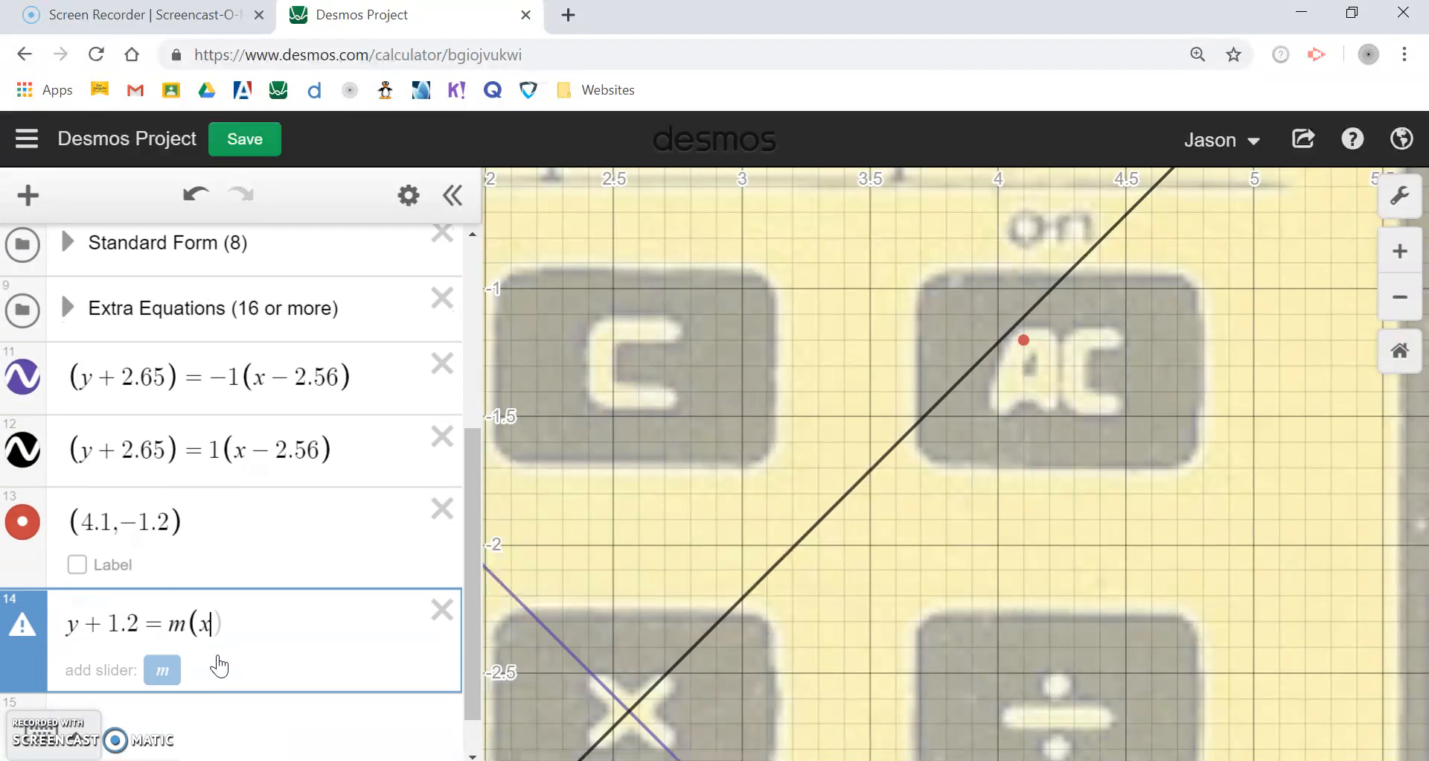
type(".1")
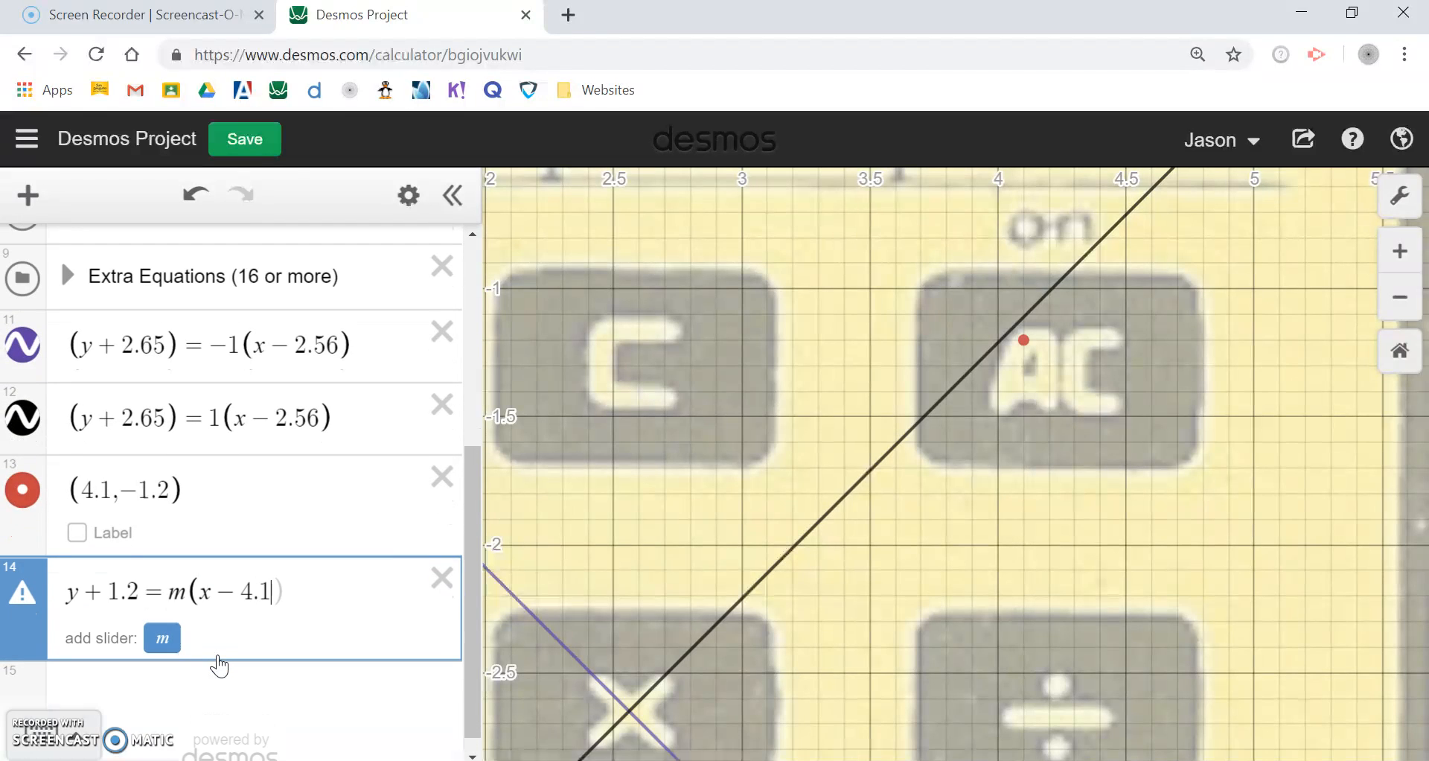
Find the slope for the letter A's slanted stroke with a slider set to m = 2.4, and replace m with 2.4 in the equation
left_click(160, 639)
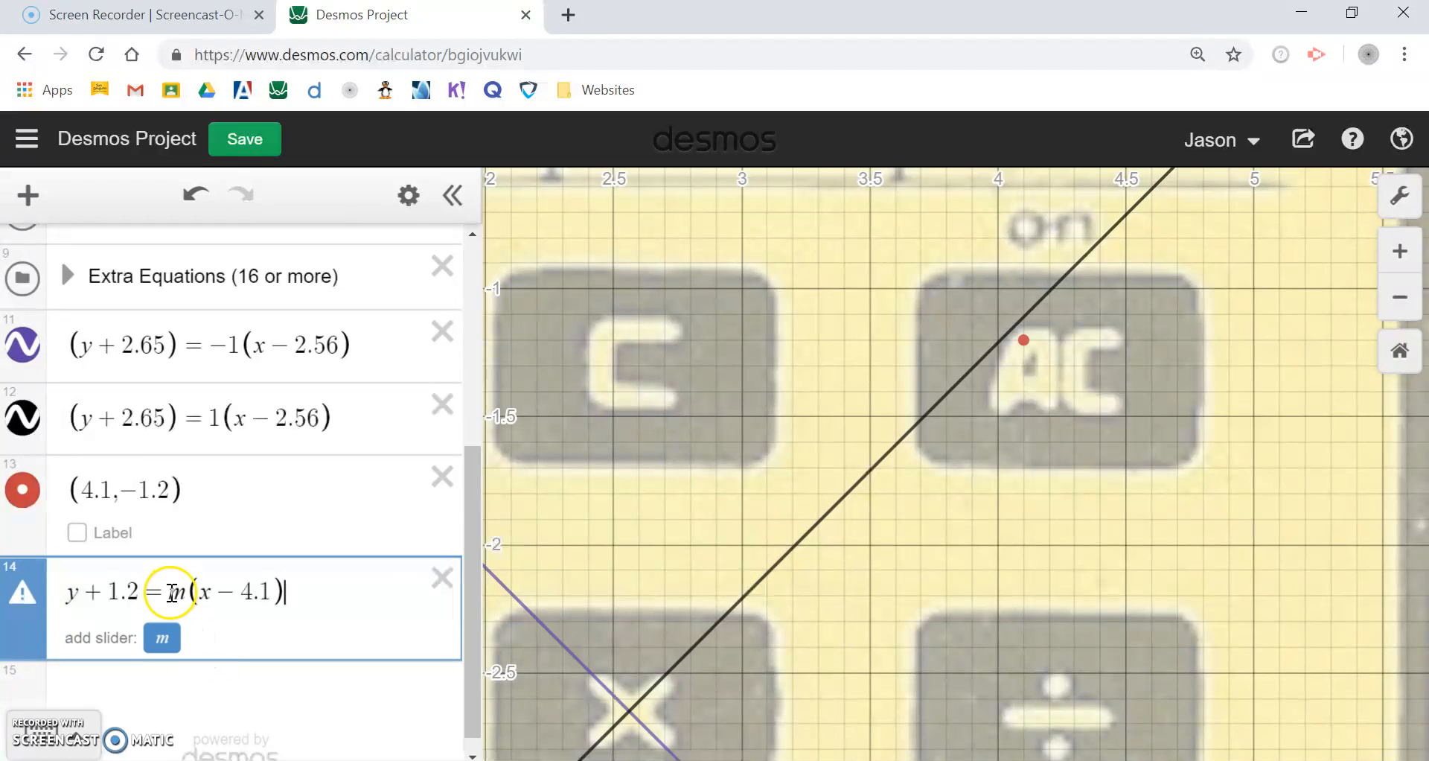
left_click(159, 640)
mouse_move(275, 698)
left_mouse_down()
mouse_move(260, 700)
mouse_move(298, 699)
left_mouse_up()
left_click(174, 591)
type("2.4")
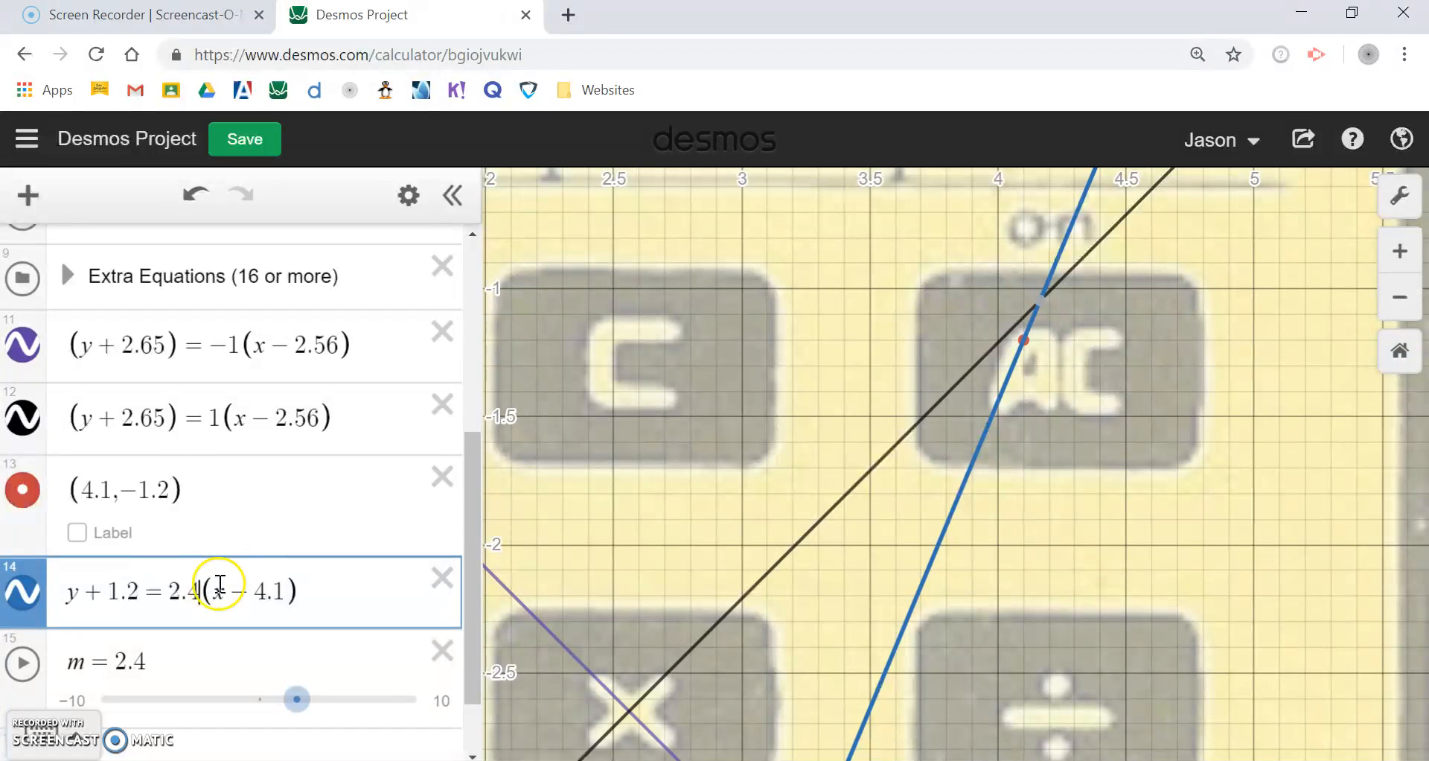
Delete the m slider and the point (4.1, −1.2) from the expression list, keeping the line equations
scroll(372, 595, "down", 1)
left_click(431, 558)
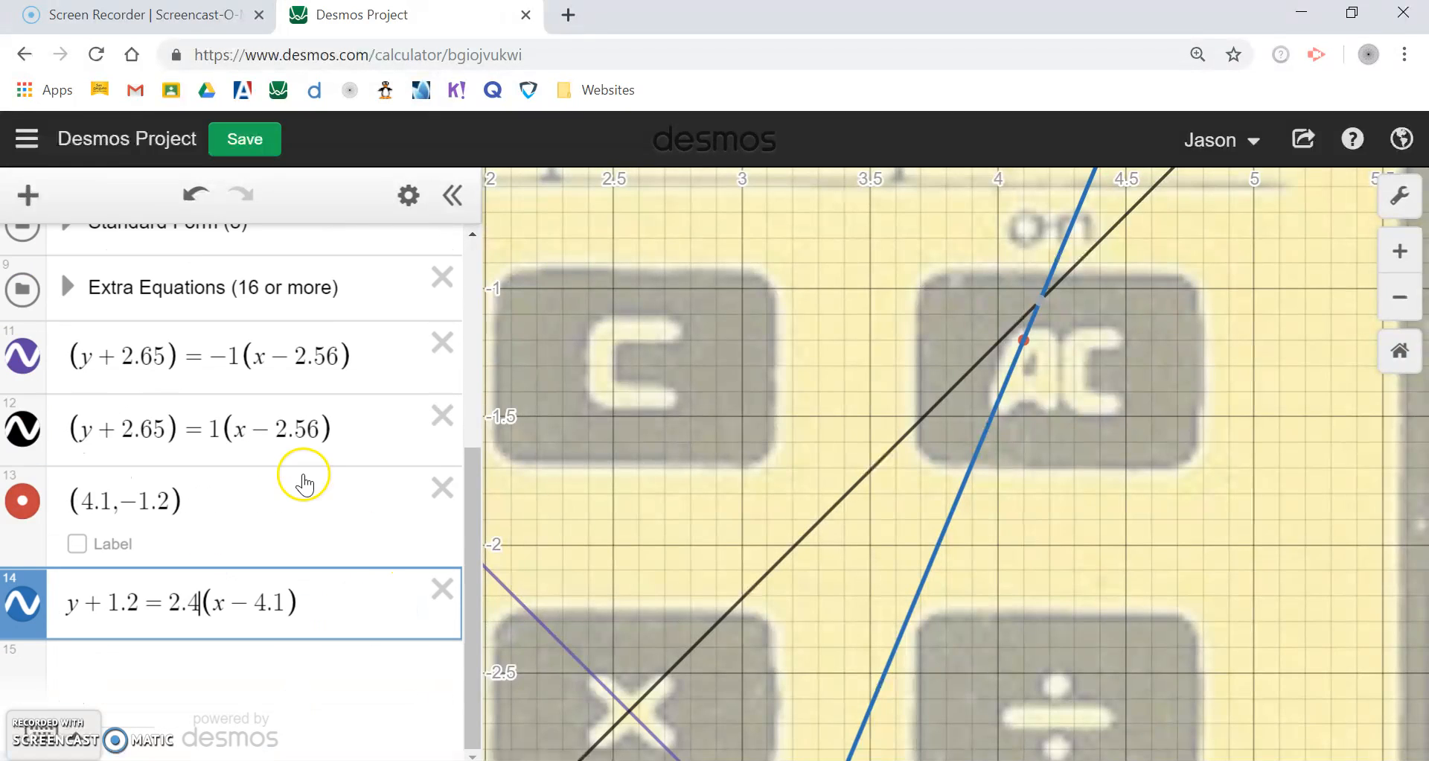
left_click(441, 489)
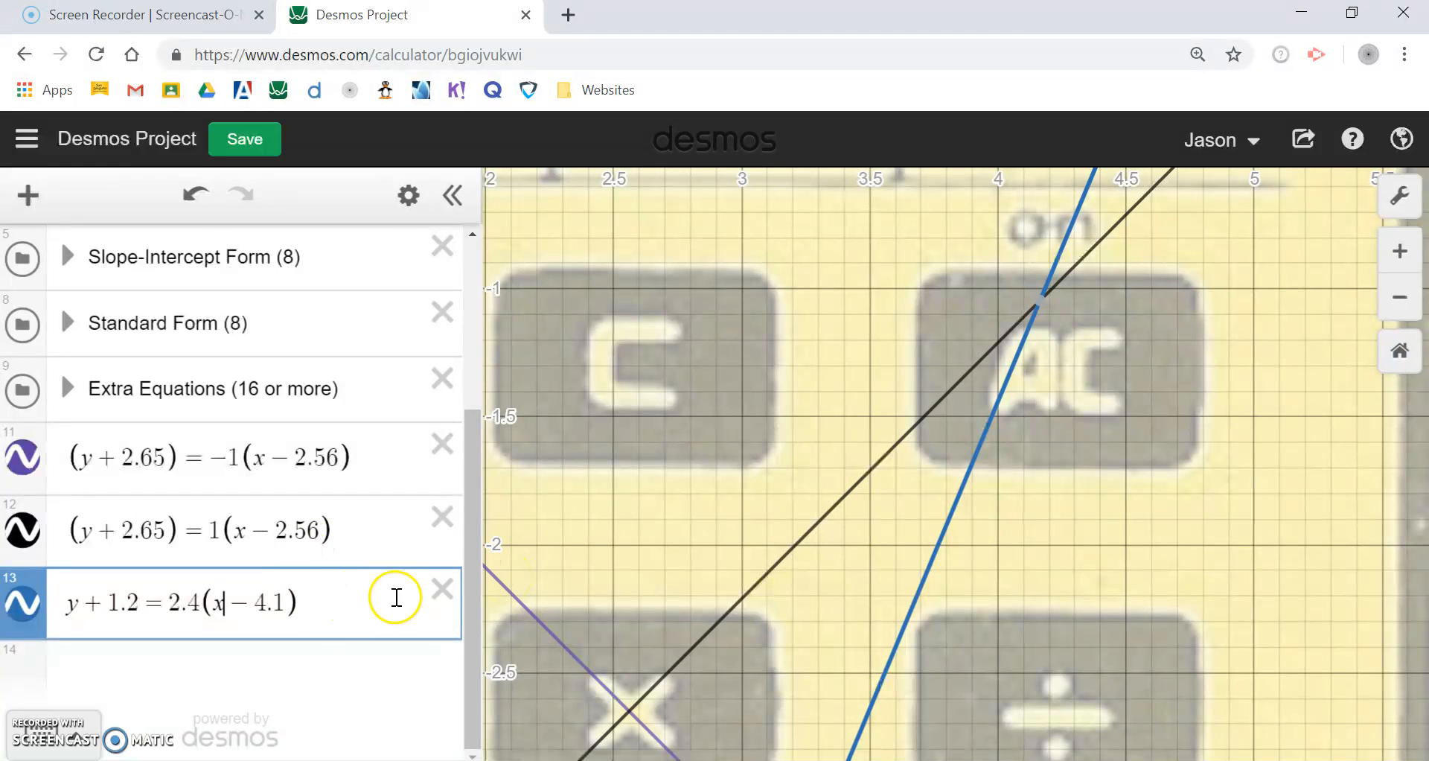
Zoom the graph out to examine the three lines across the whole calculator keypad
left_click(1050, 303)
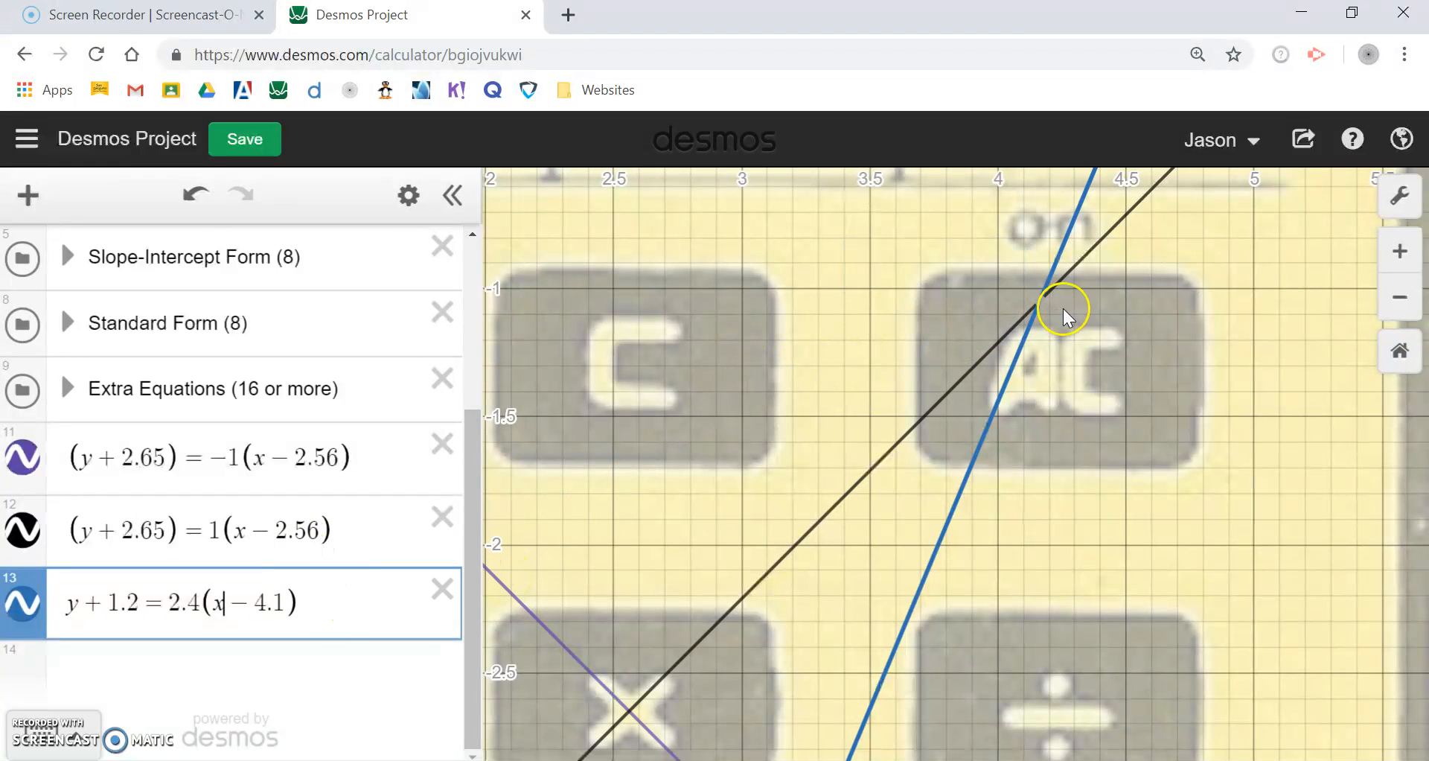
scroll(1062, 310, "down", 4)
scroll(980, 354, "down", 5)
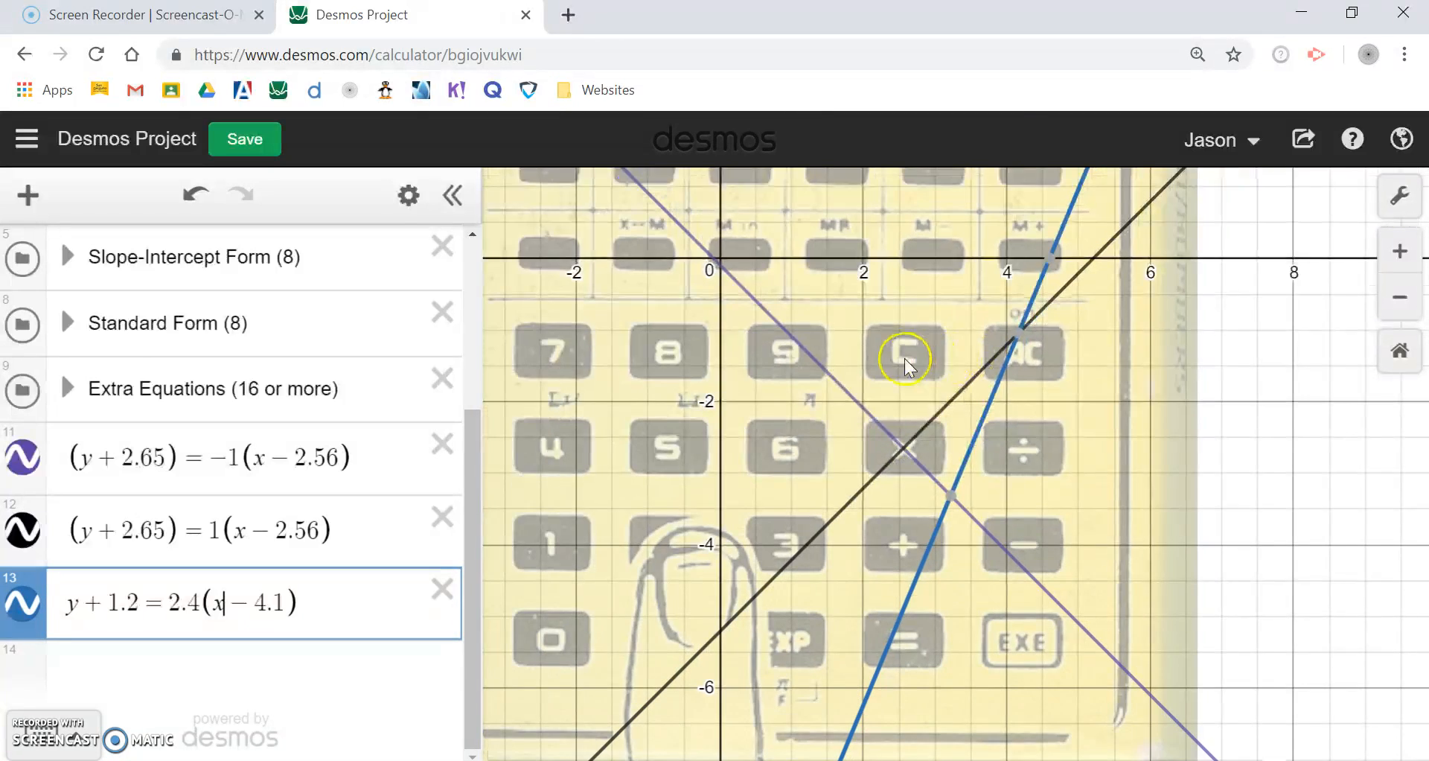